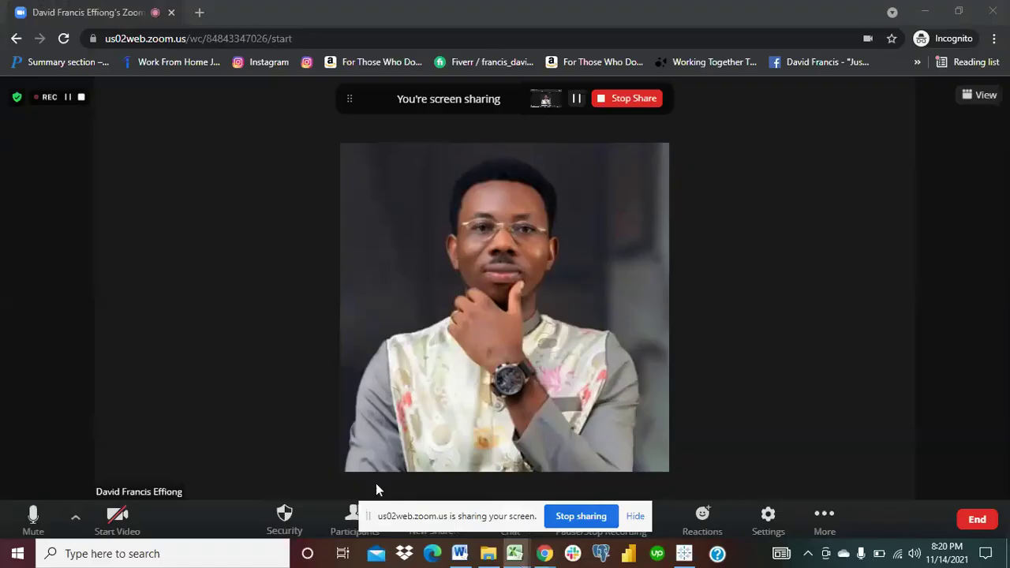
Step: Switch the shared screen from the Zoom meeting to the Excel workbook IBM Data Template1
key(alt+Tab)
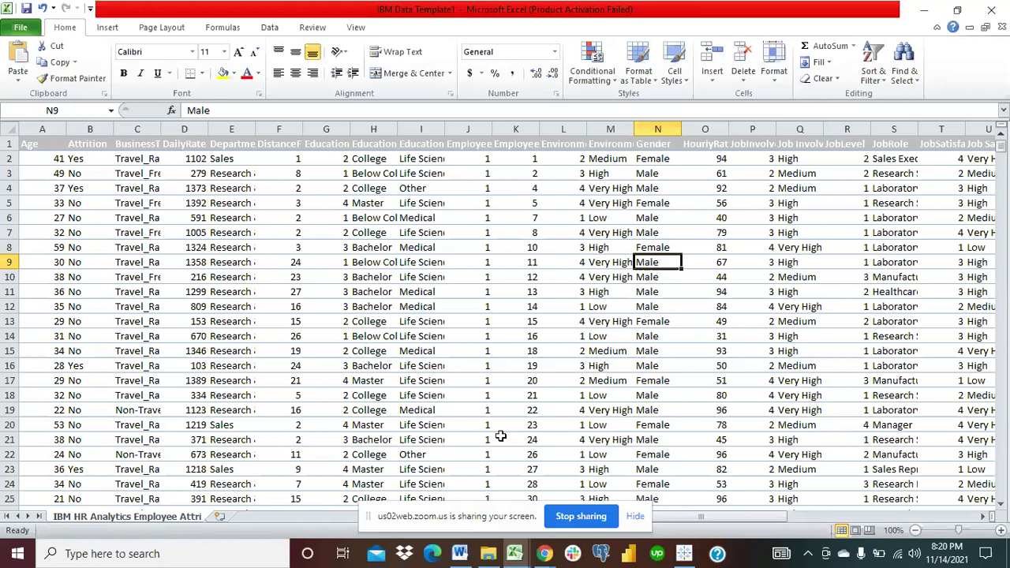
Step: Bring up the IBM HR Analytics workbook and autofit columns C and Department
click(515, 555)
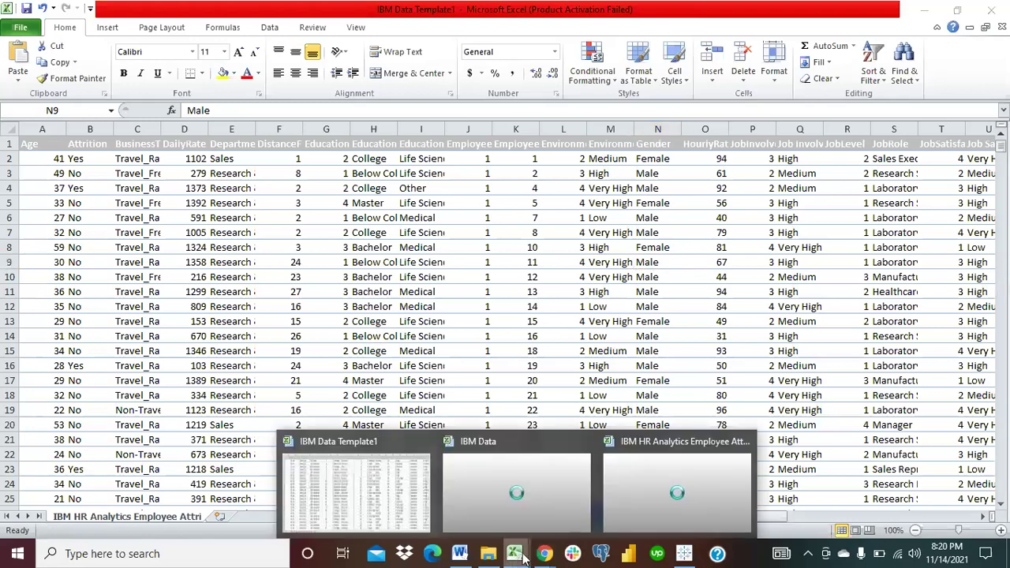
click(696, 480)
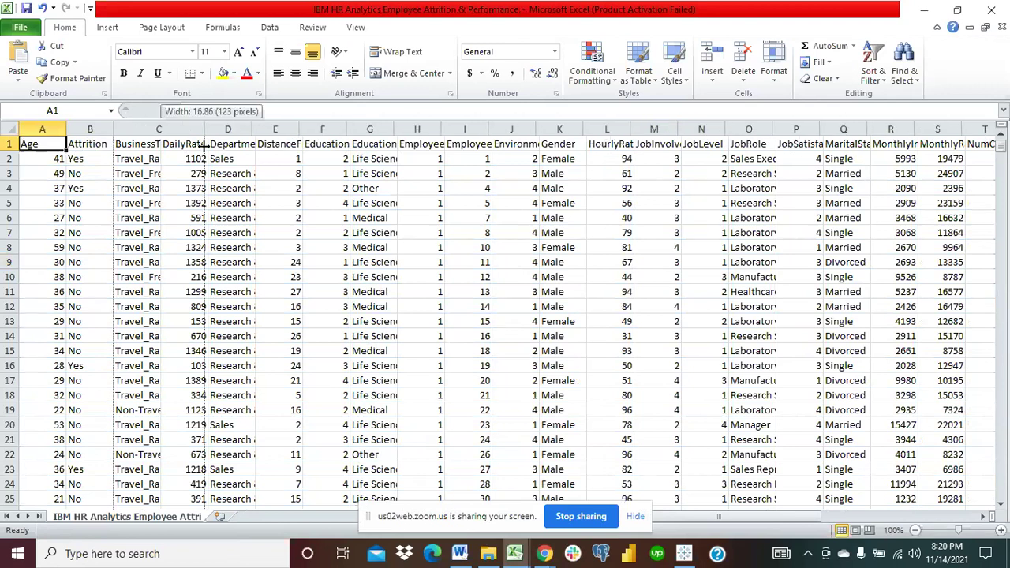
double_click(158, 129)
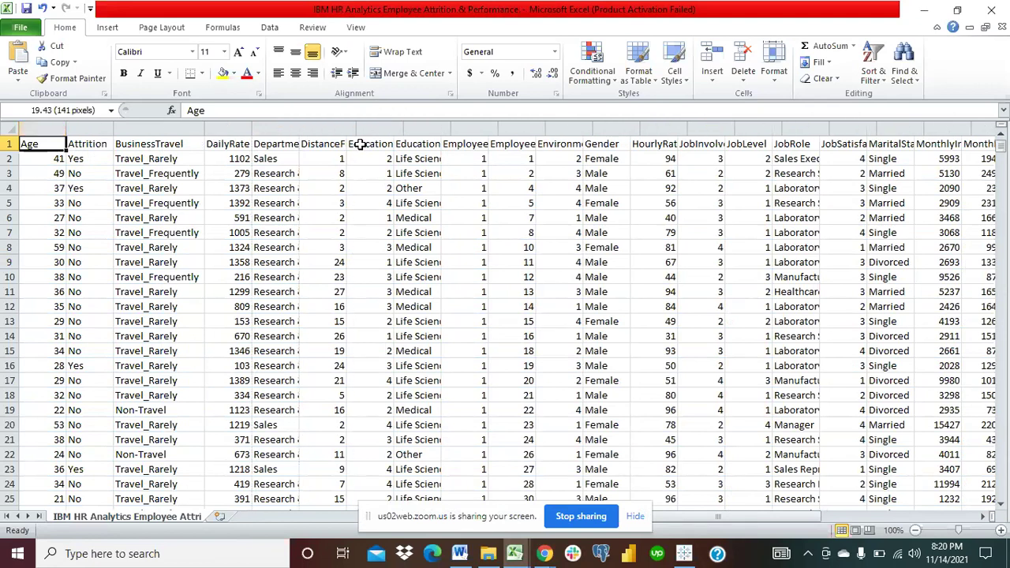
double_click(300, 128)
Step: Widen the DistanceFromHome, Education, EducationField and EmployeeCount columns so their headers show fully
drag(404, 129, 442, 143)
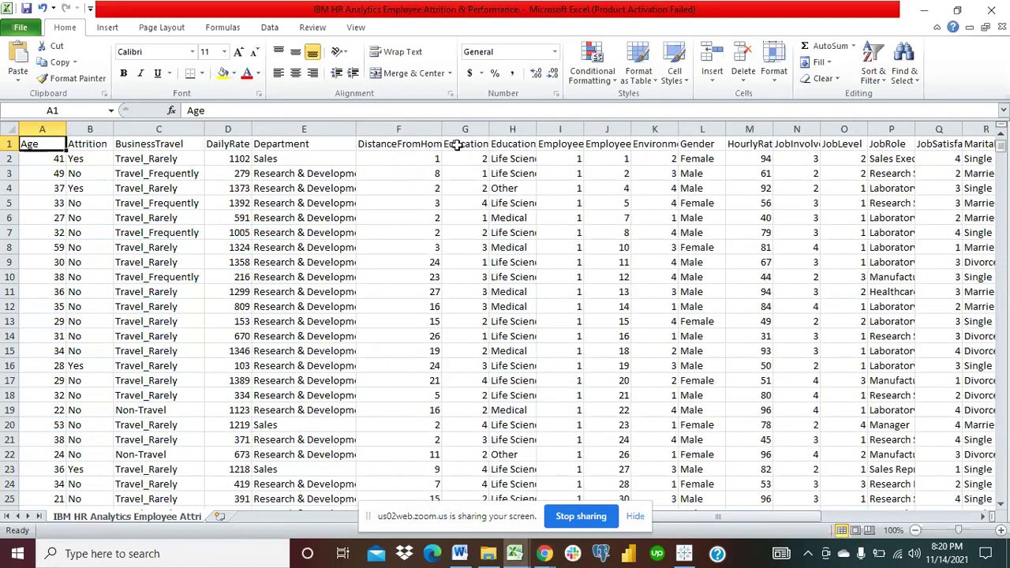
drag(489, 128, 532, 128)
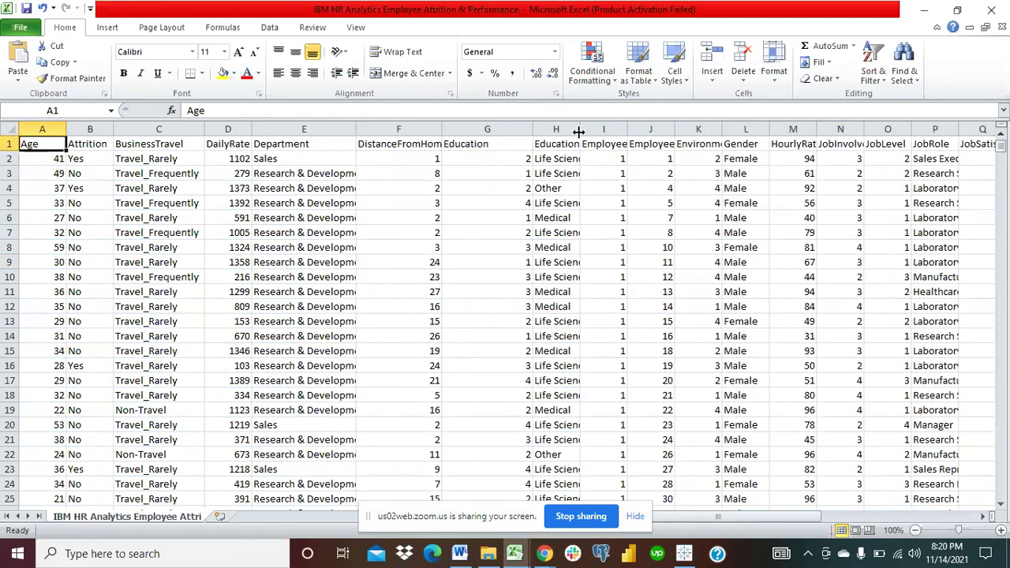
drag(579, 129, 615, 128)
drag(663, 129, 778, 128)
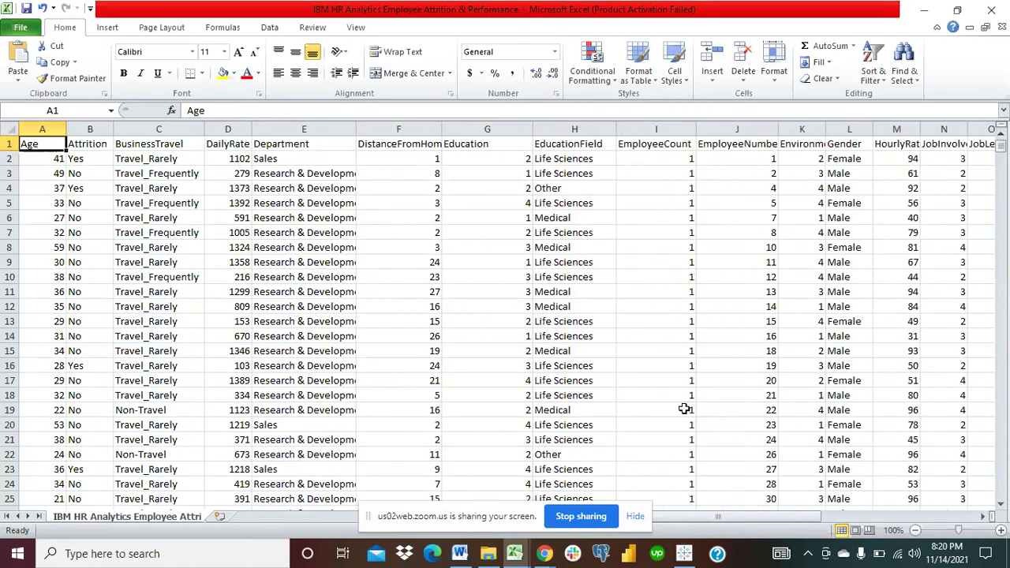
drag(503, 521, 315, 519)
click(745, 516)
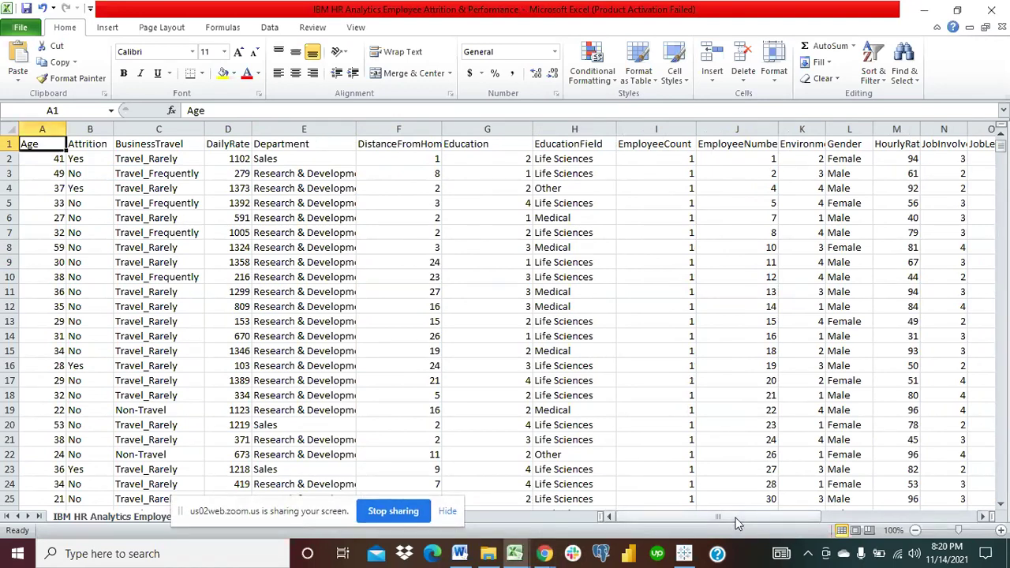
drag(749, 519, 829, 517)
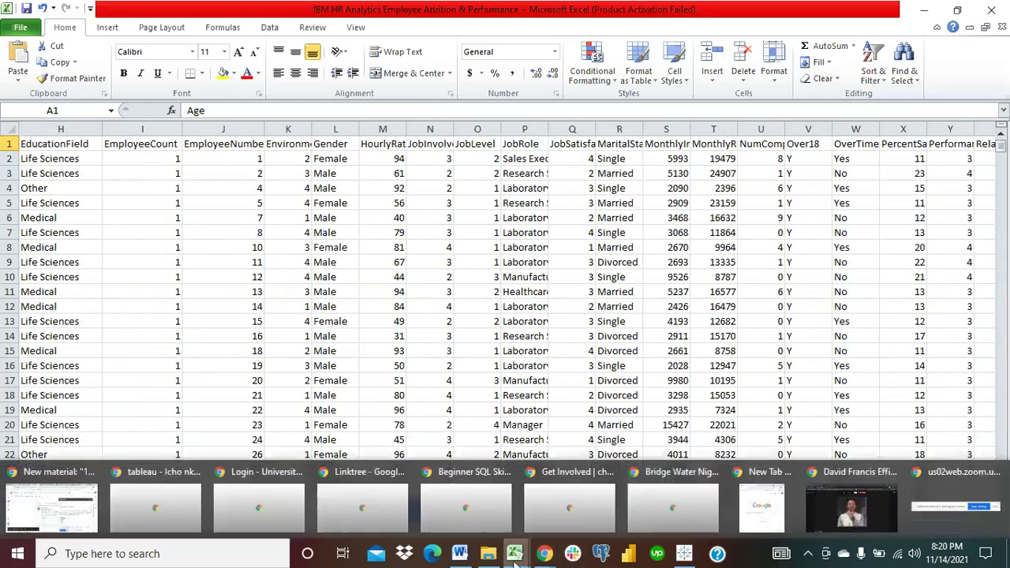
Step: Review the Word notes mapping rating codes, e.g. WorkLifeBalance 1 'Bad' to 4 'Best', then return to Excel
mouse_move(685, 556)
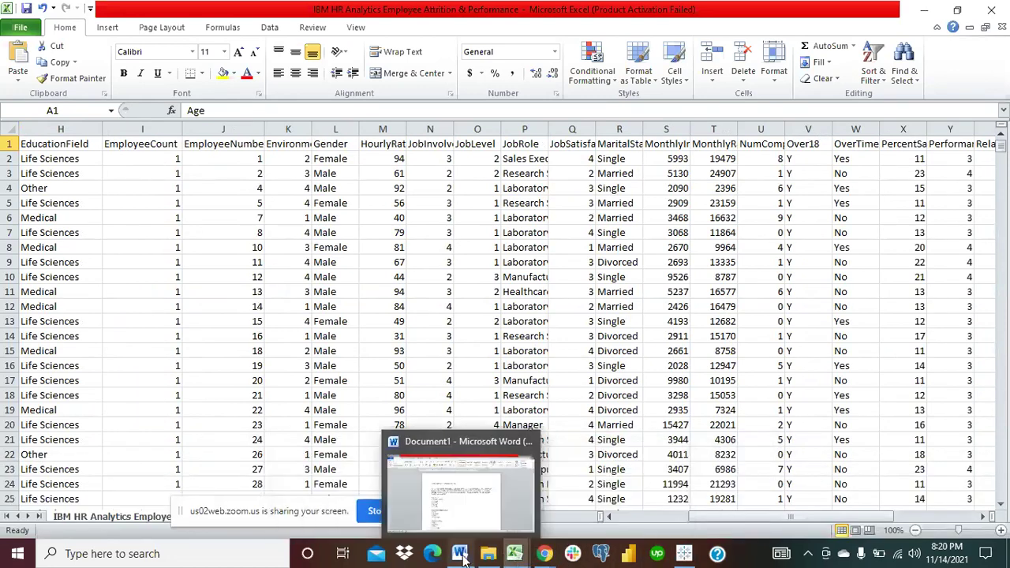
click(461, 479)
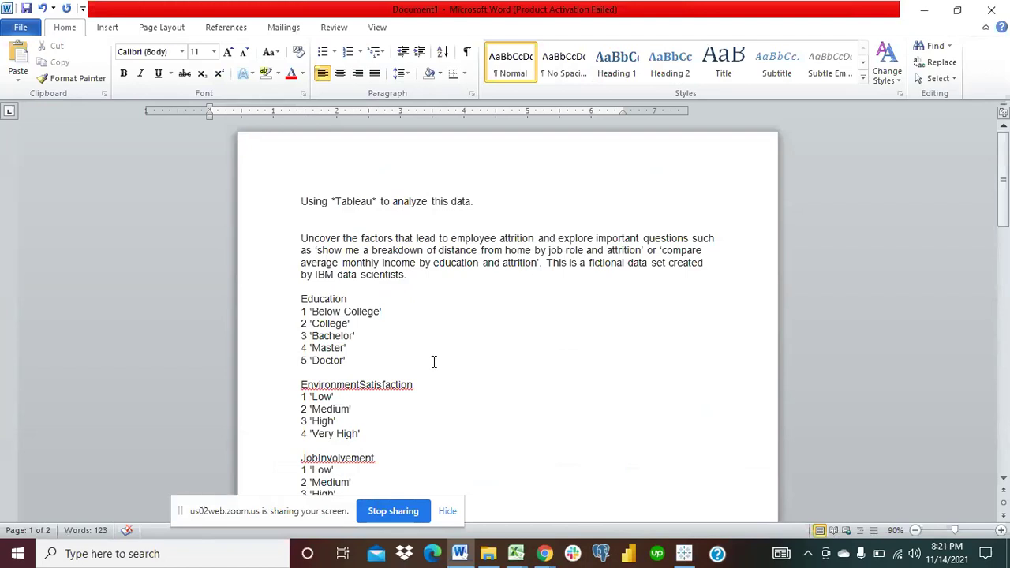
scroll(433, 361, down, 2)
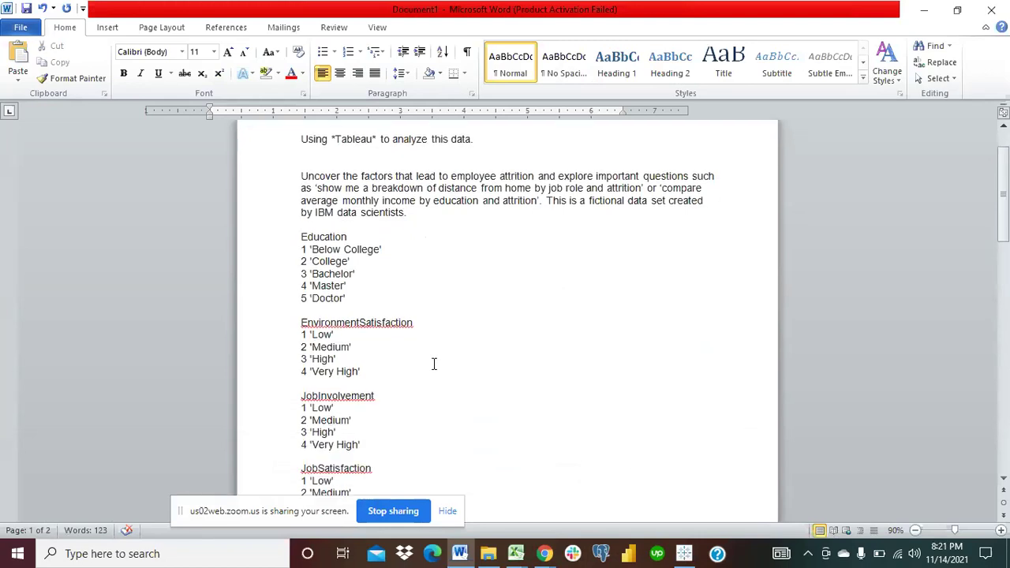
scroll(433, 363, down, 2)
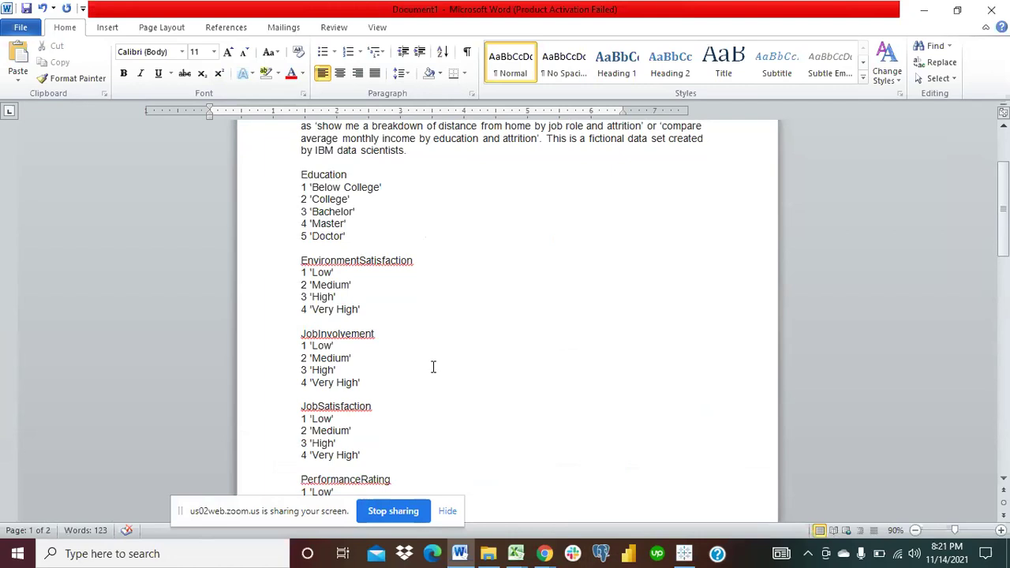
scroll(434, 366, down, 2)
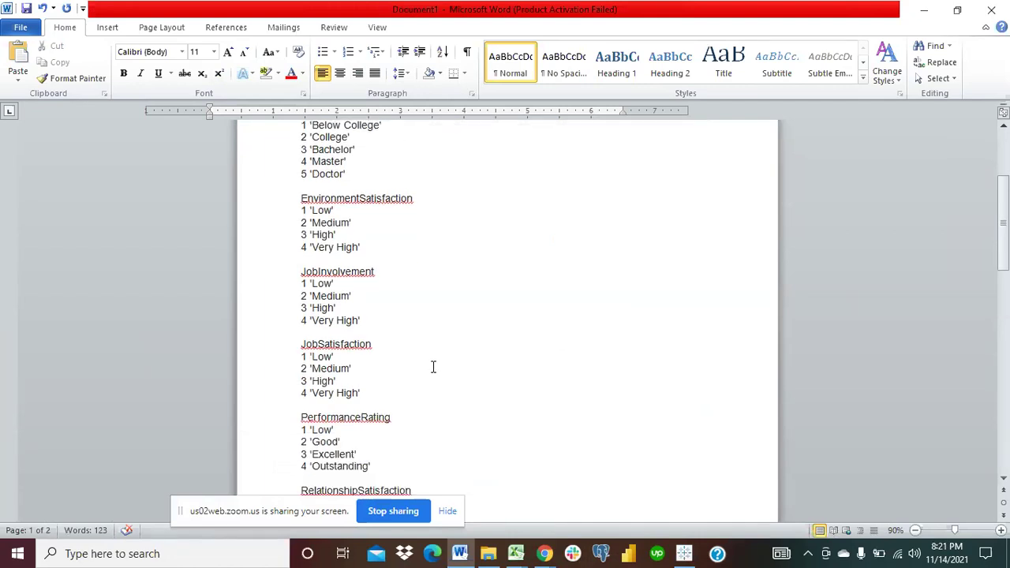
scroll(433, 366, down, 2)
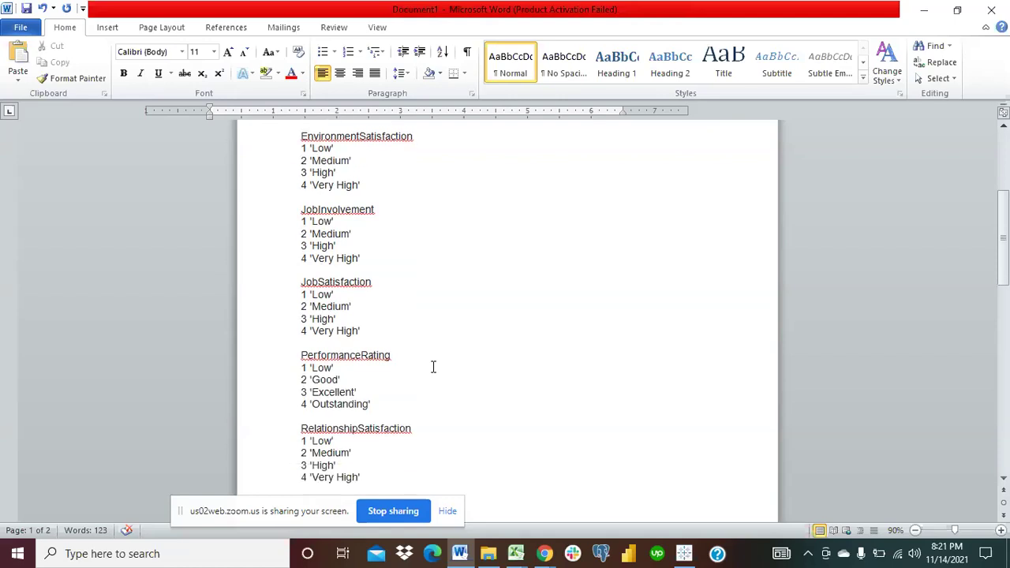
scroll(433, 366, down, 4)
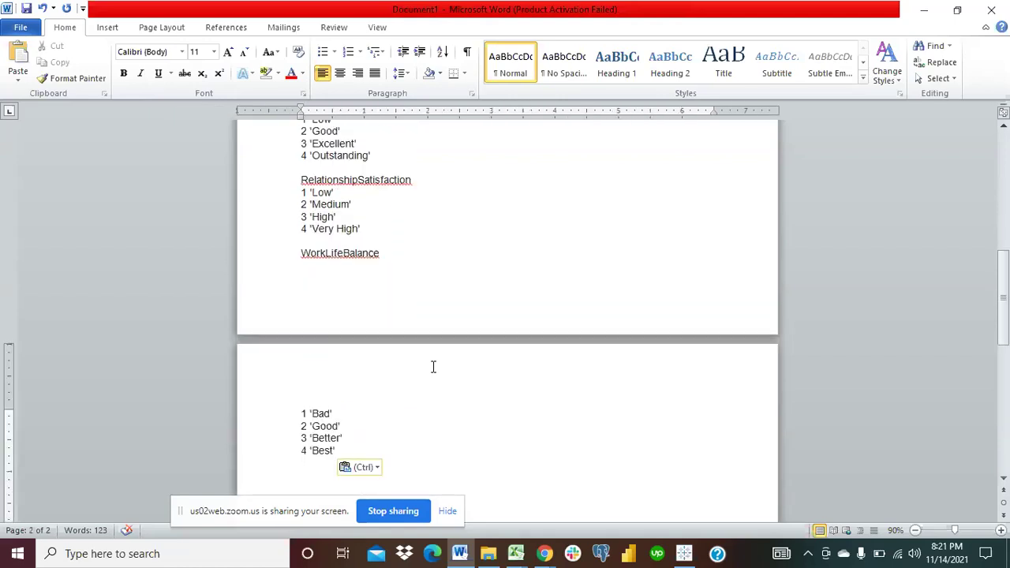
click(464, 556)
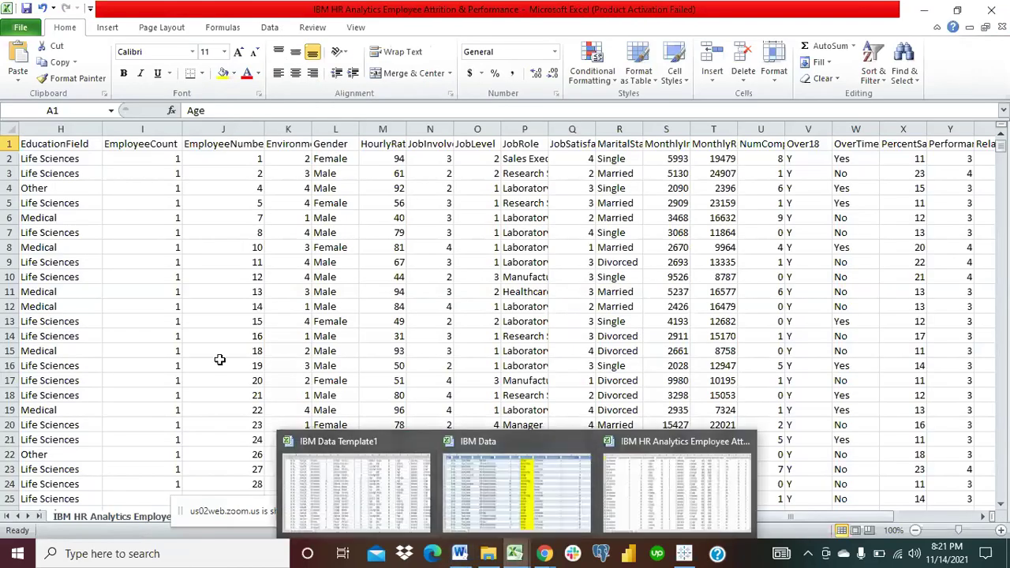
Step: Format the employee data A1:AI1471 as a banded table named Table1 with header filters
click(291, 262)
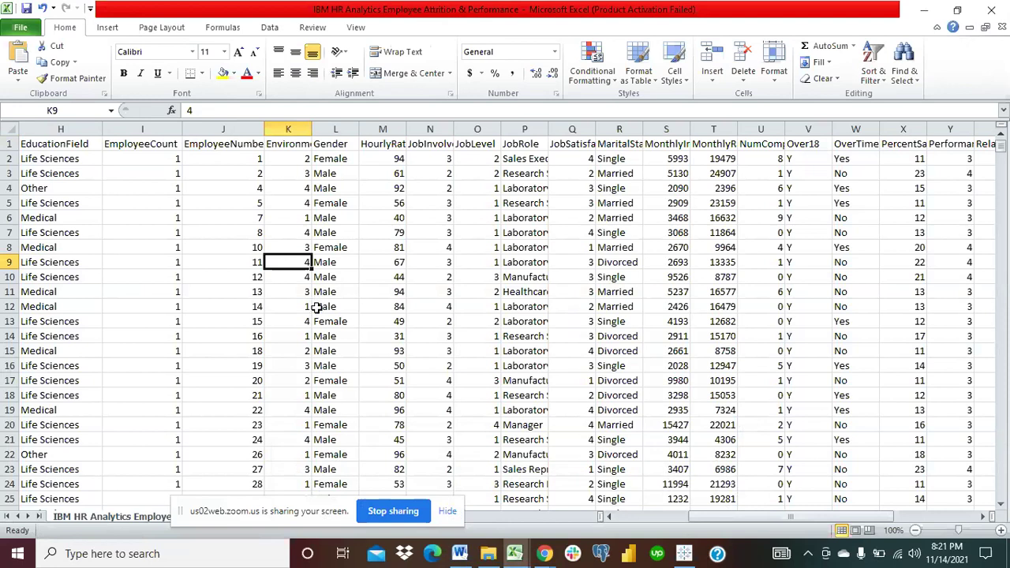
key(ctrl+a)
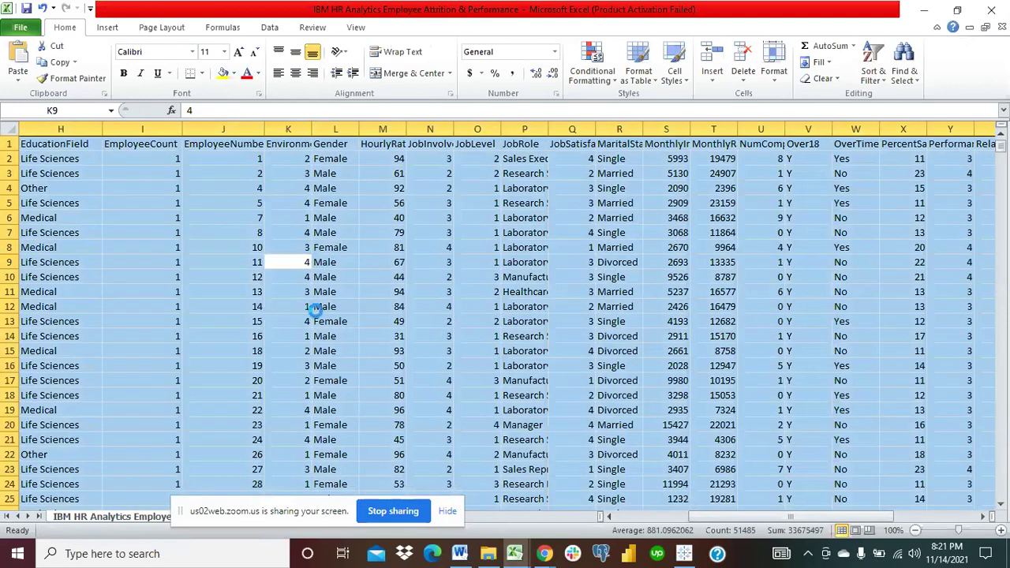
key(ctrl+t)
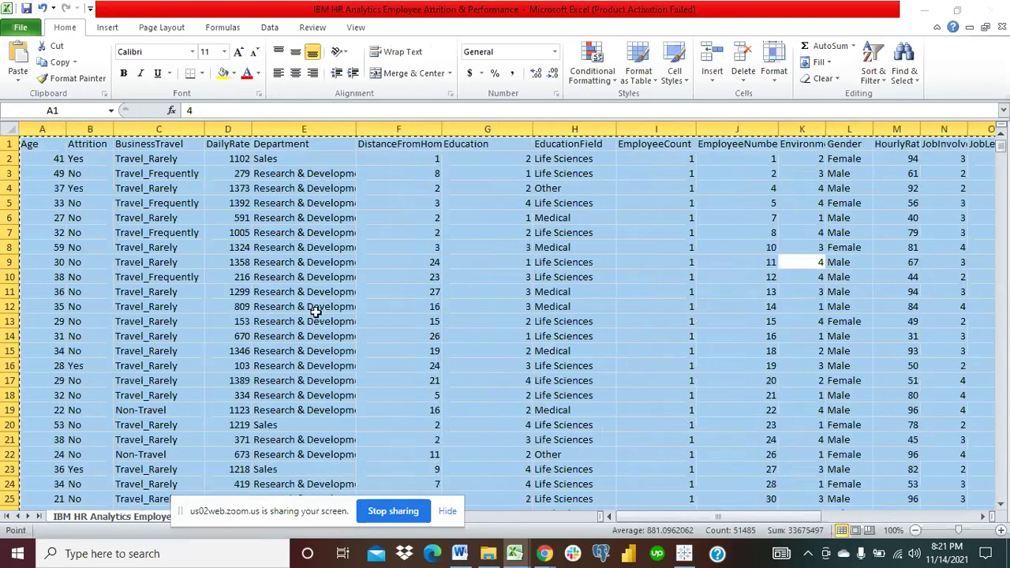
click(445, 209)
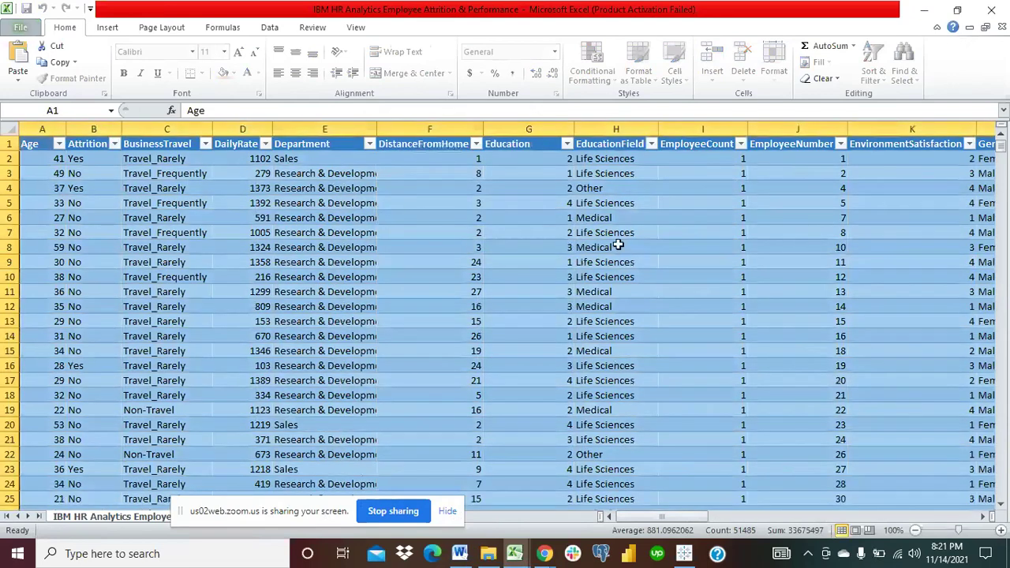
click(714, 250)
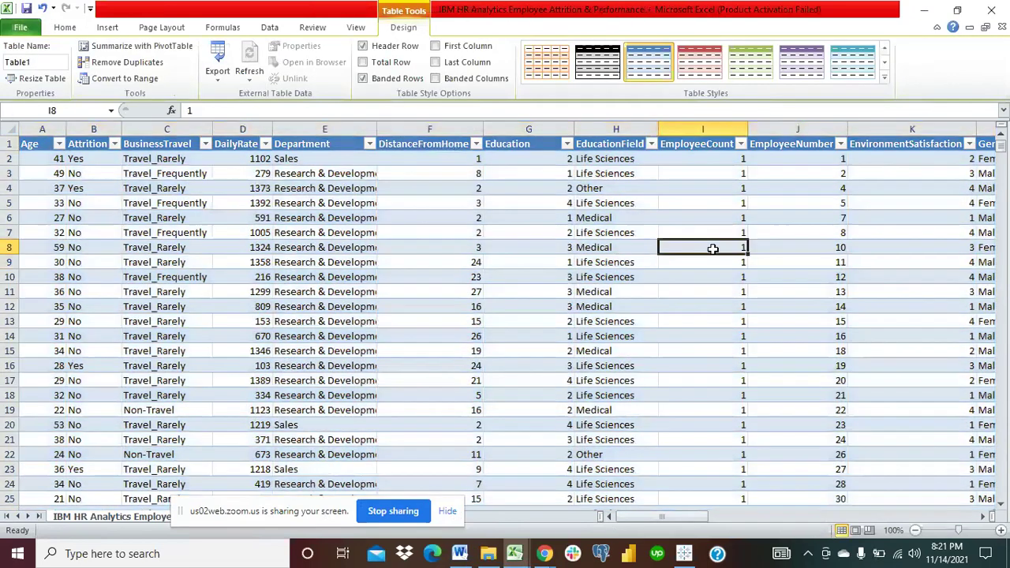
drag(686, 516, 696, 516)
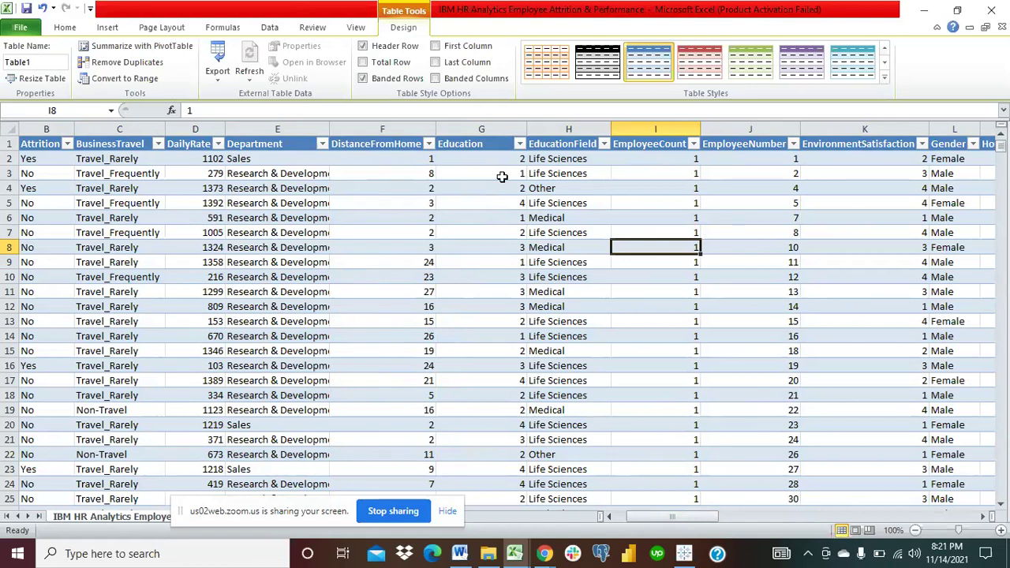
click(462, 562)
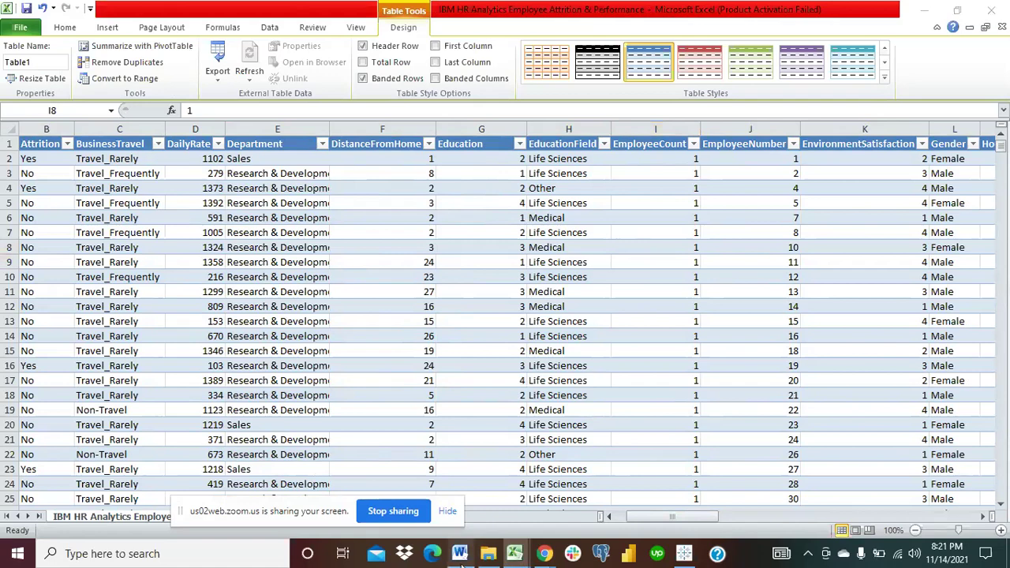
Step: Glance at the Word notes, then preview the open Excel workbooks, settling on IBM Data
click(462, 562)
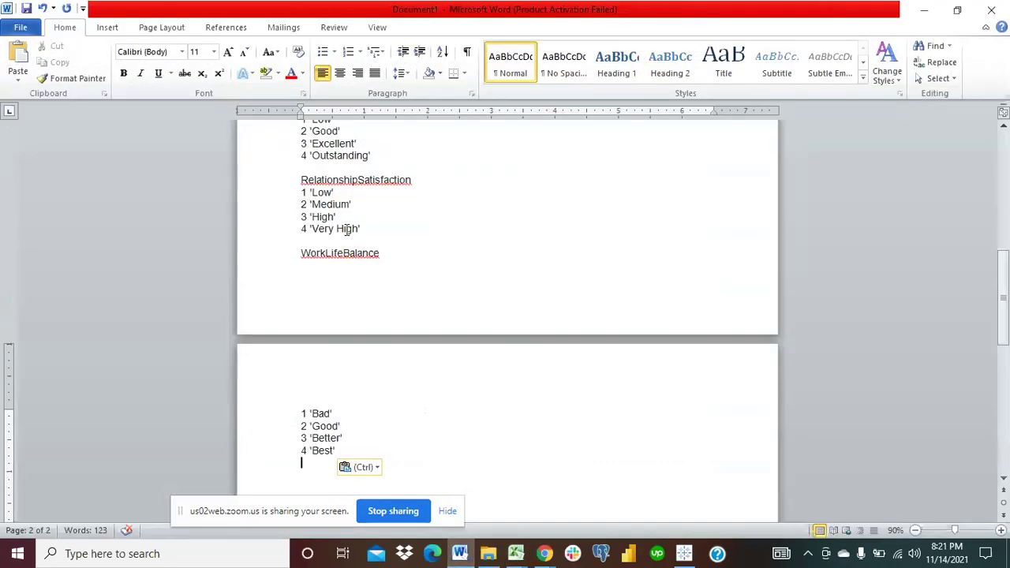
scroll(348, 229, up, 12)
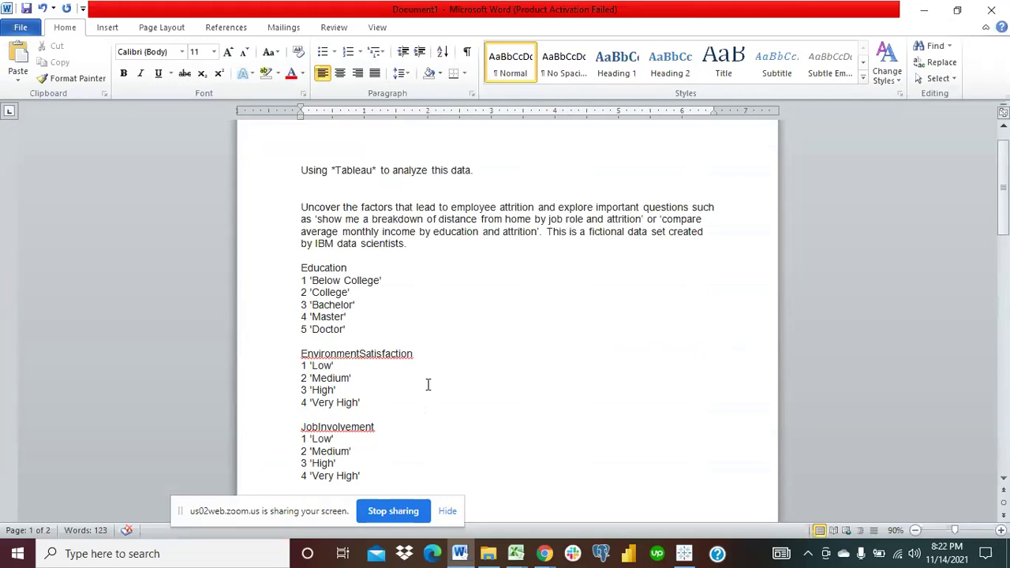
mouse_move(545, 553)
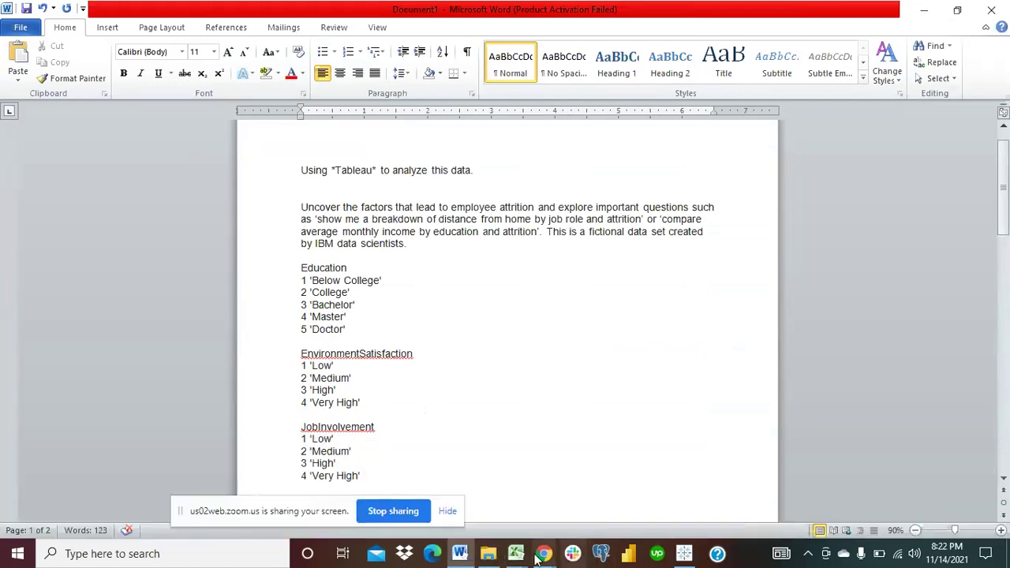
mouse_move(499, 489)
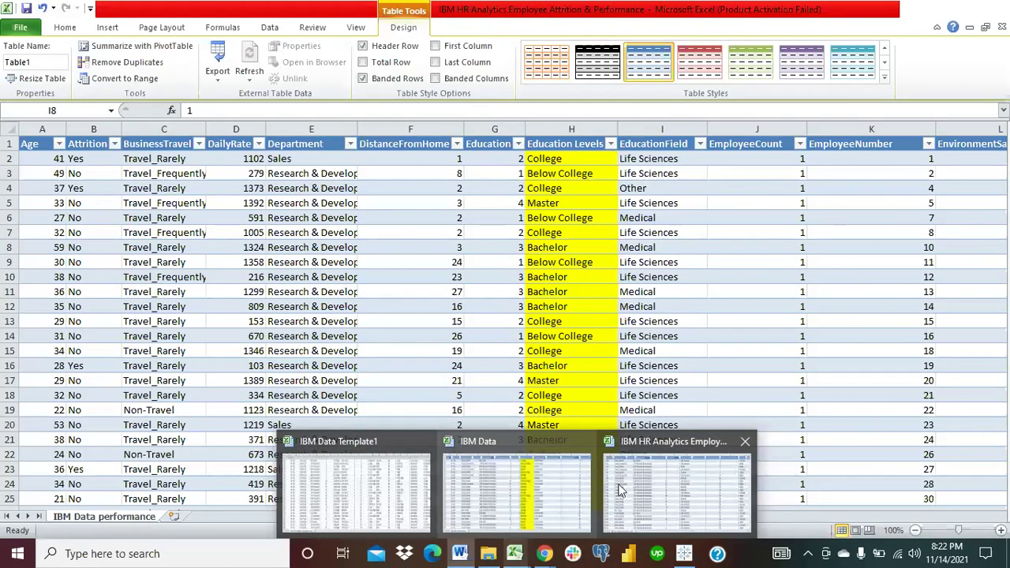
Step: In the HR analytics workbook, insert a new table column before EducationField
mouse_move(635, 489)
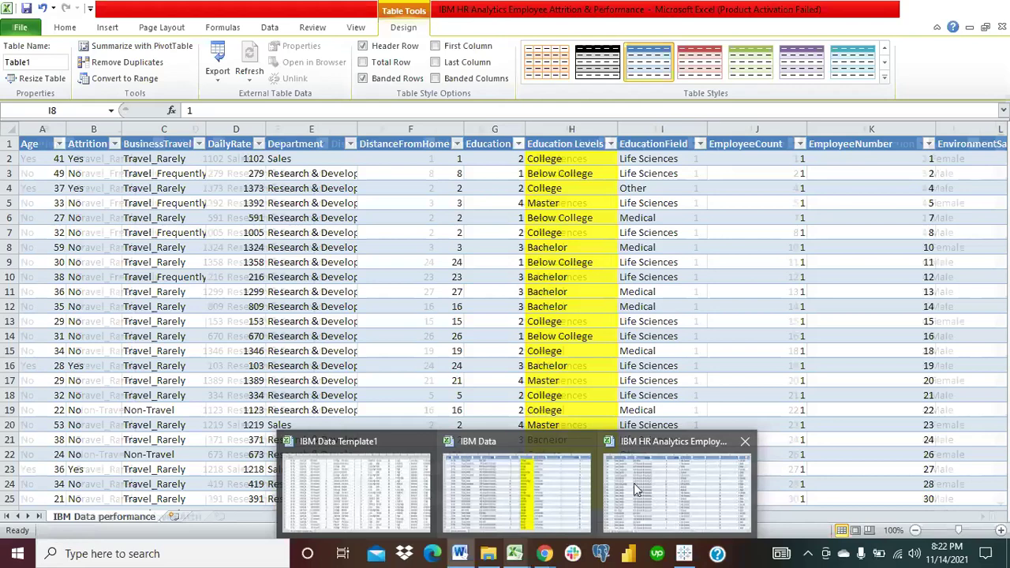
click(633, 483)
click(552, 159)
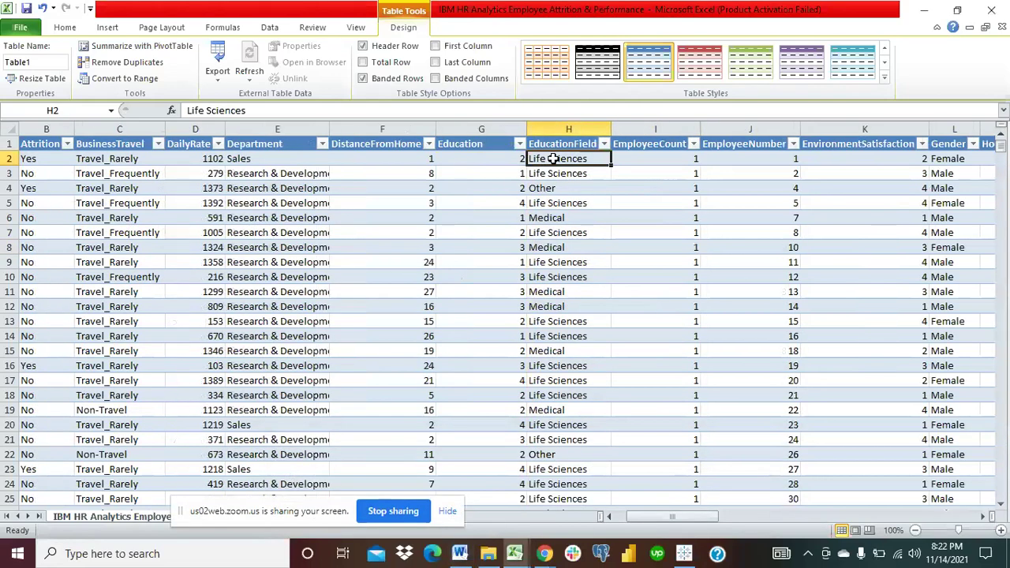
right_click(552, 159)
mouse_move(680, 275)
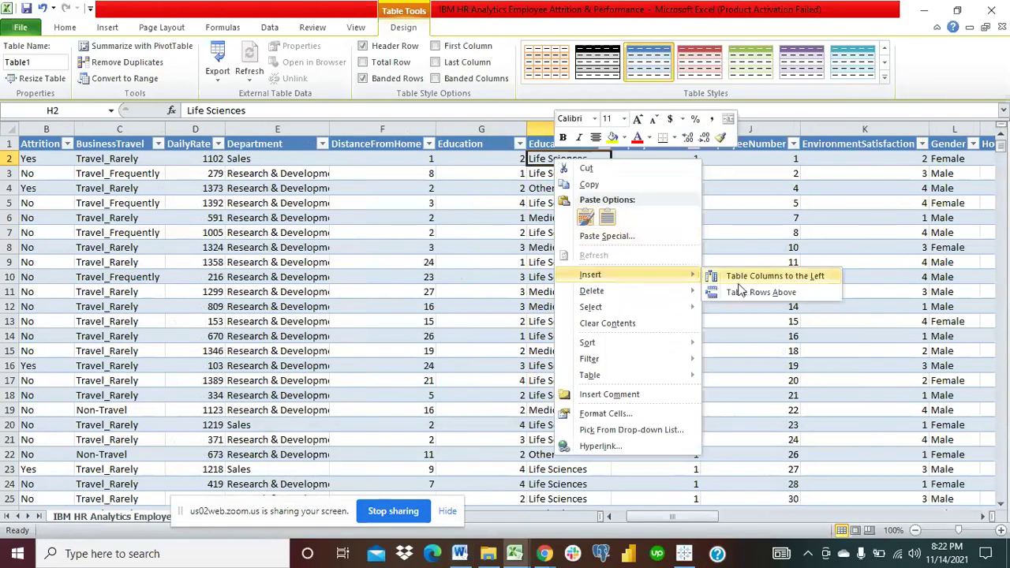
click(763, 276)
Step: Name the new column header 'Education Levels'
click(570, 143)
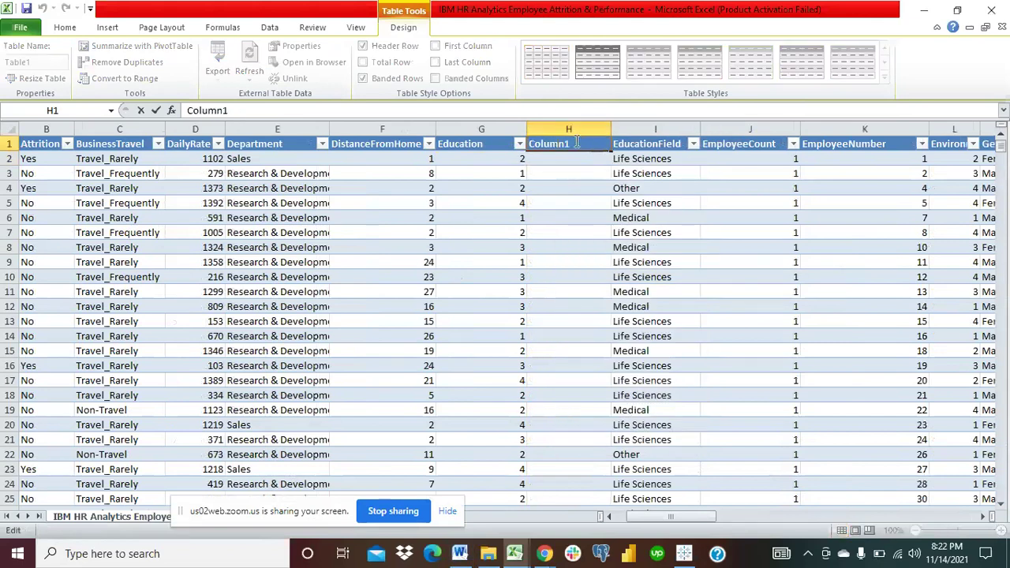
double_click(568, 144)
text(ED)
key(BackSpace)
text(ducation a)
key(BackSpace)
text(Levels)
key(Return)
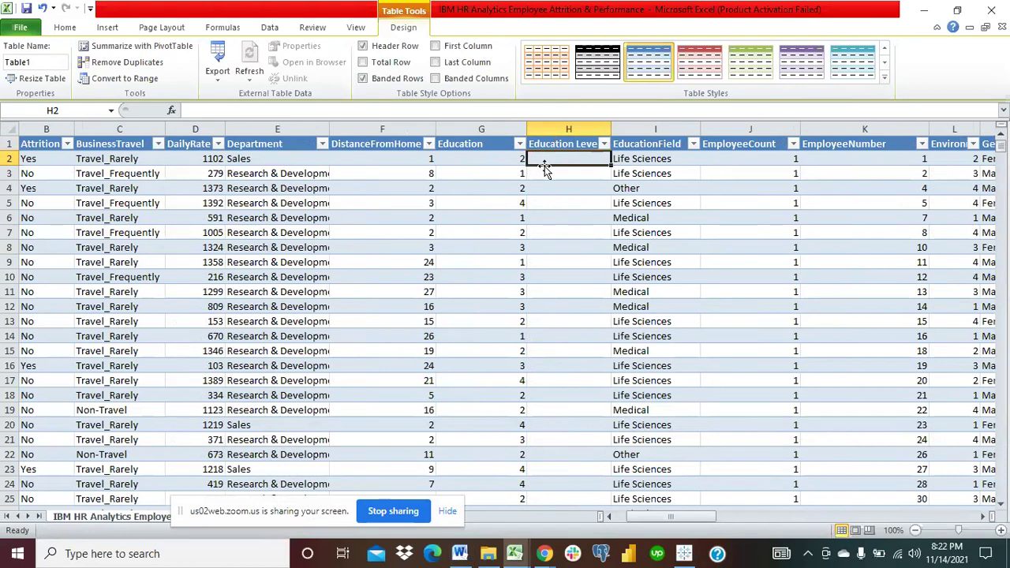
Step: Start the H2 nested IF mapping Education 1 to 'Below College' and 2 to 'College'
text(=if()
click(506, 161)
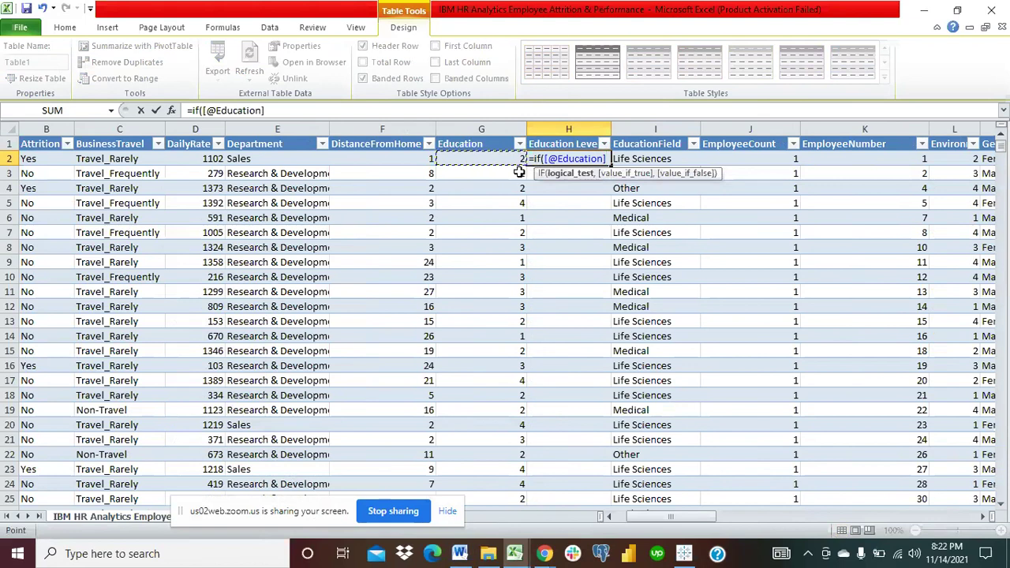
text(=1,)
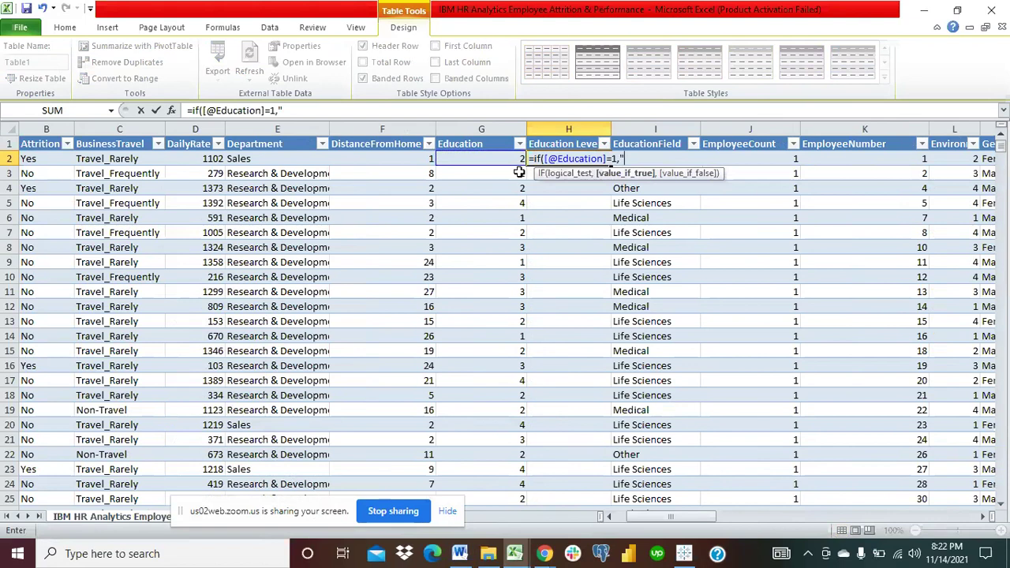
text("b)
key(BackSpace)
text(Below College)
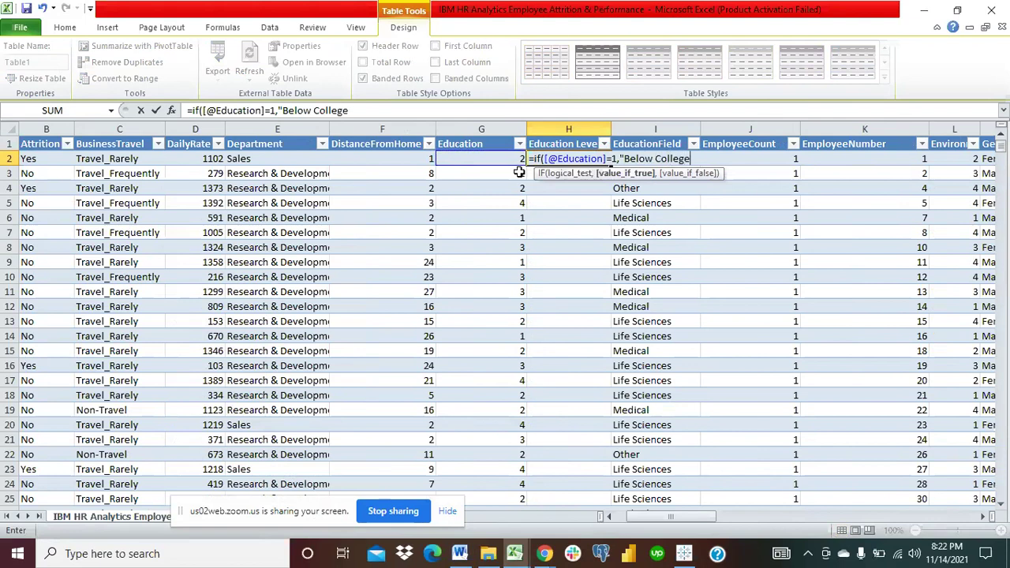
text(",)
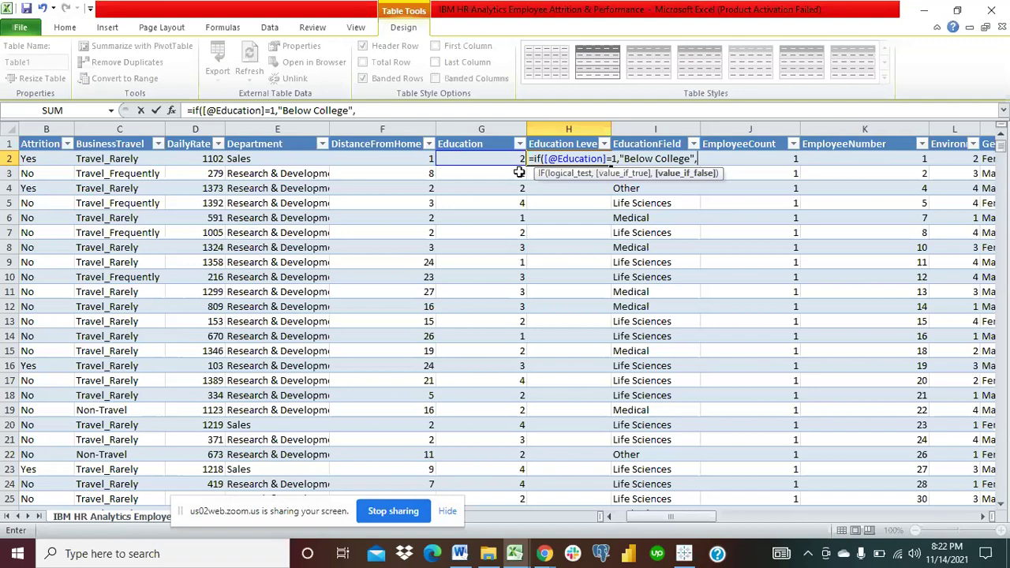
text(if()
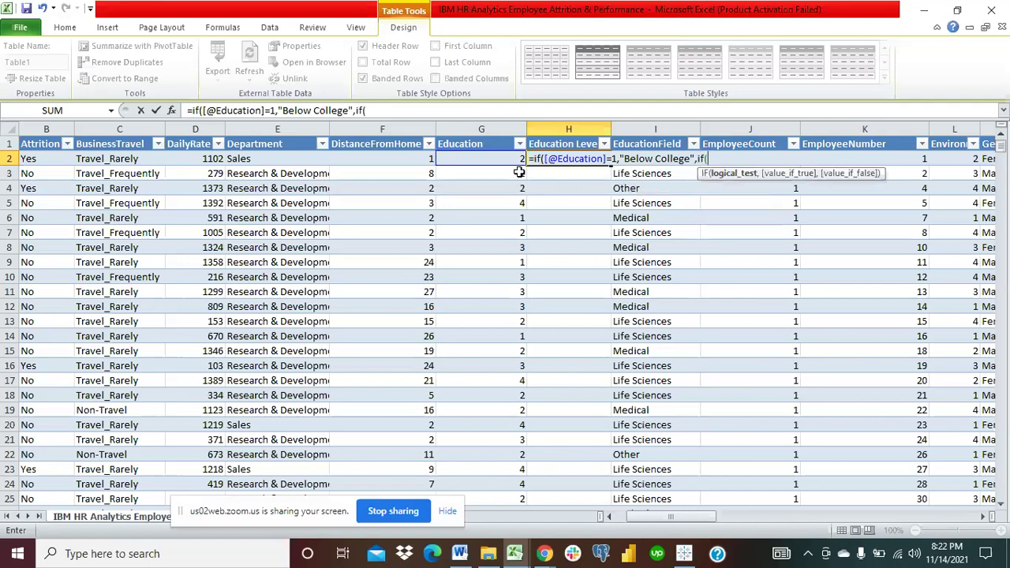
click(491, 159)
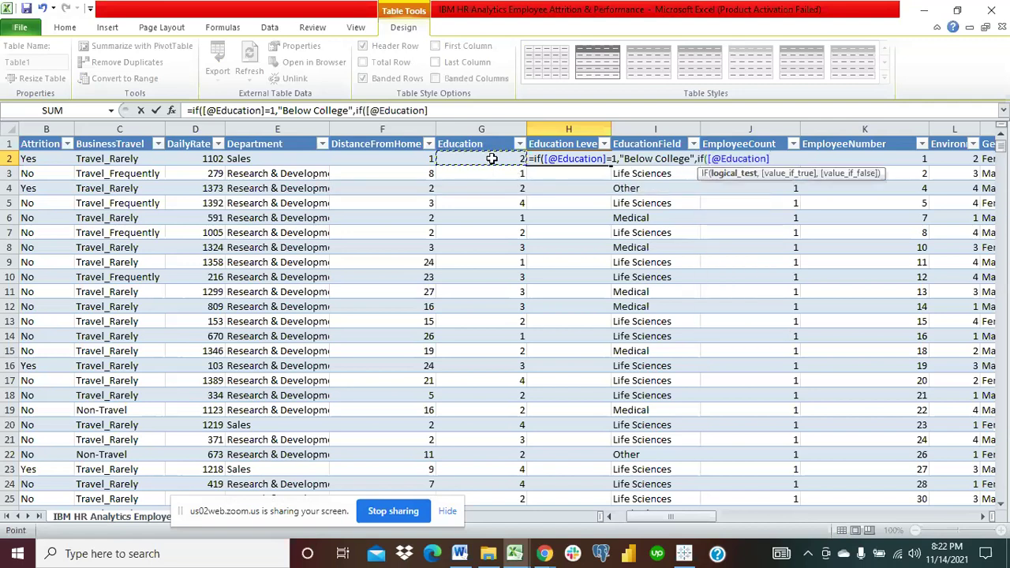
text(=2,")
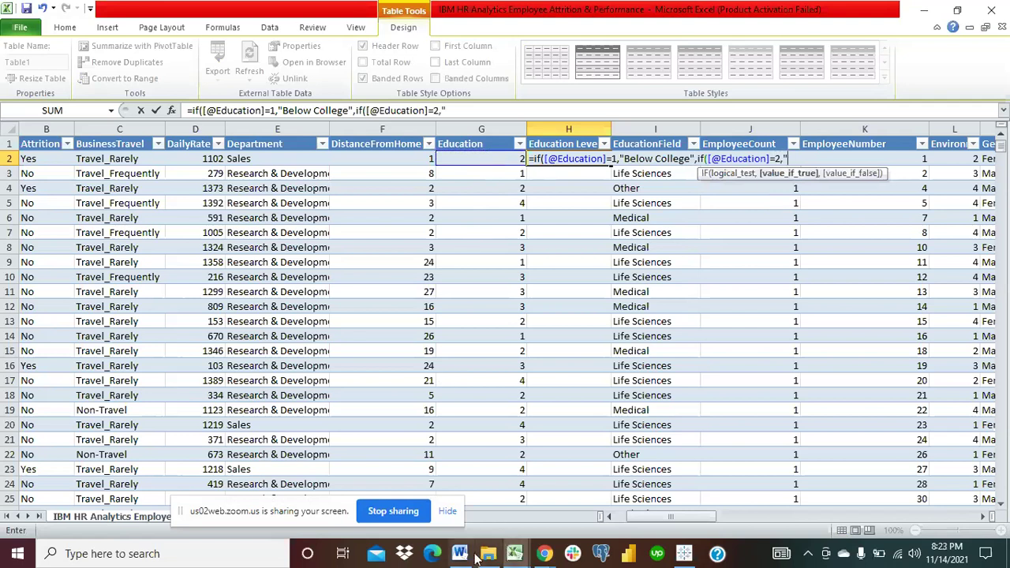
mouse_move(465, 555)
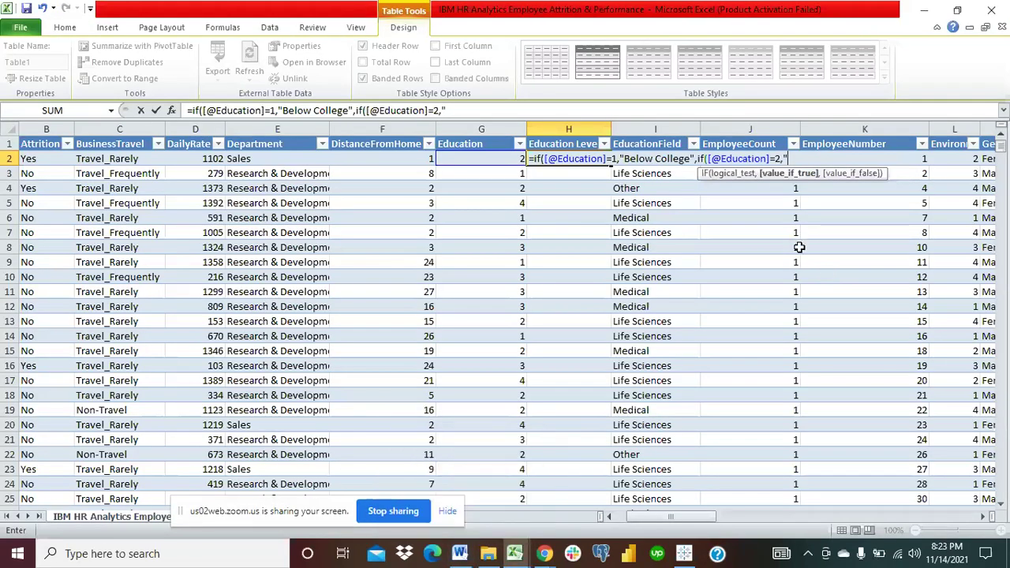
text(College)
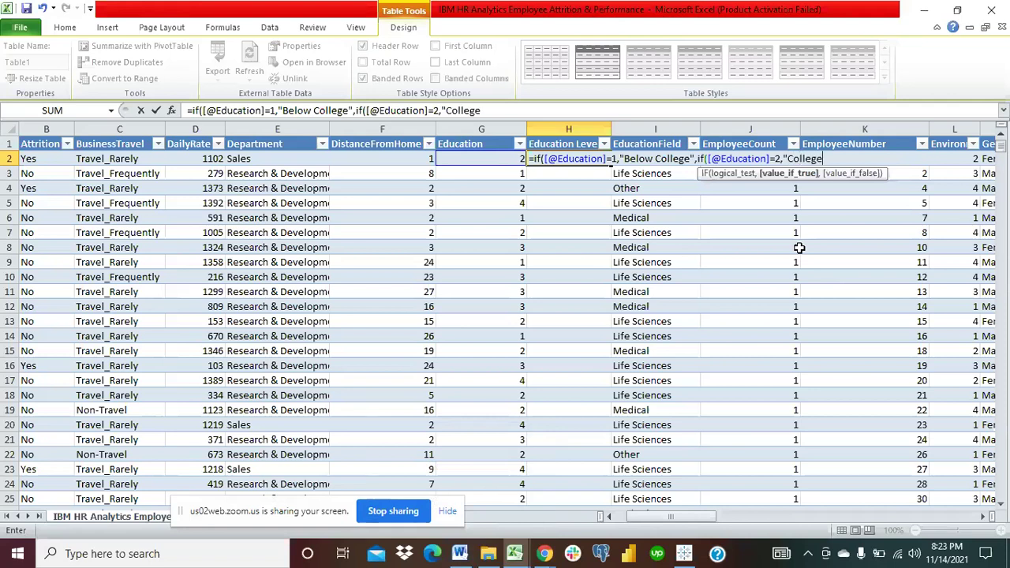
text(",)
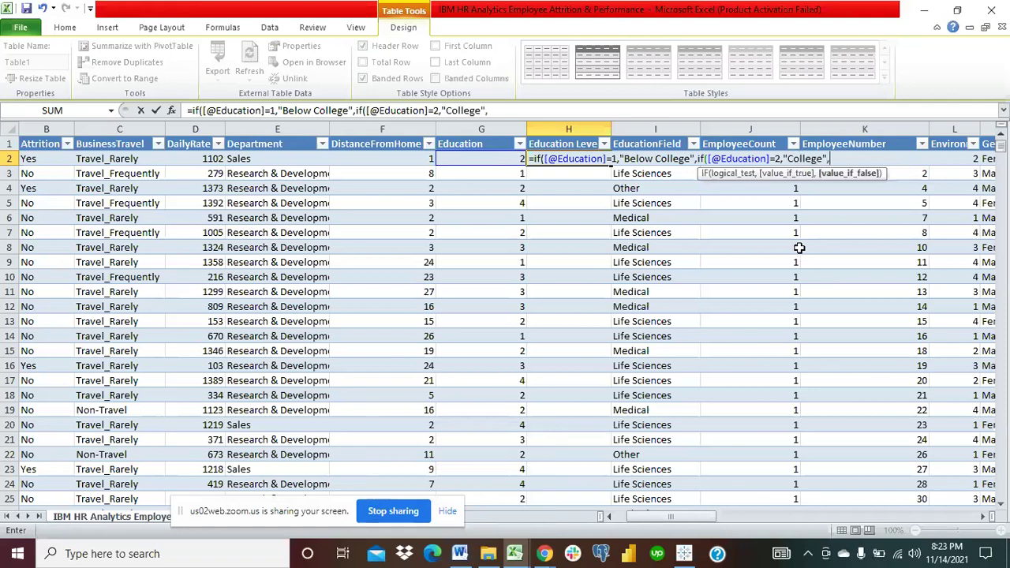
text(if()
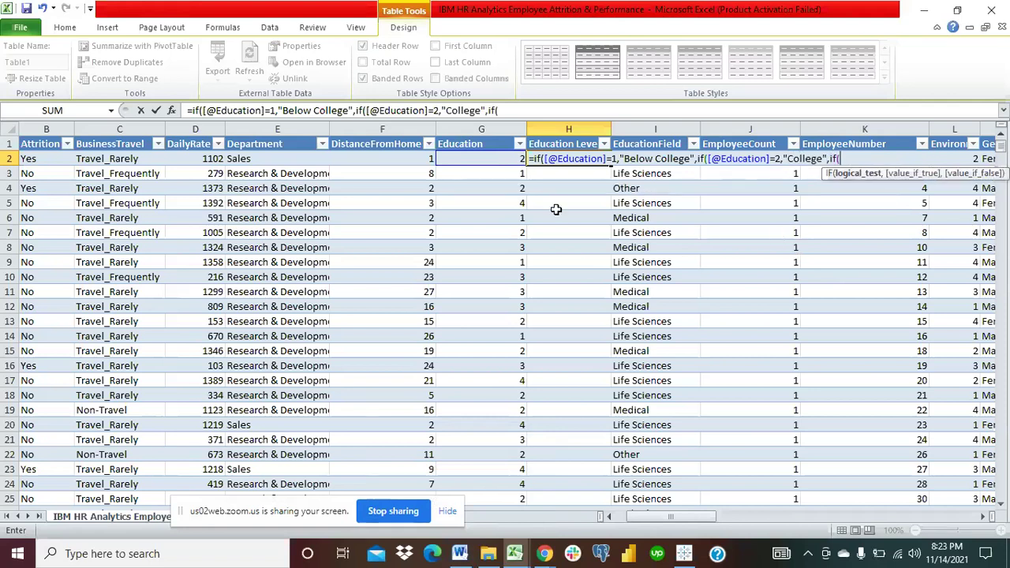
Step: Extend the nested IF so Education 3 is 'Bachelor' and 4 is 'Master'
click(469, 156)
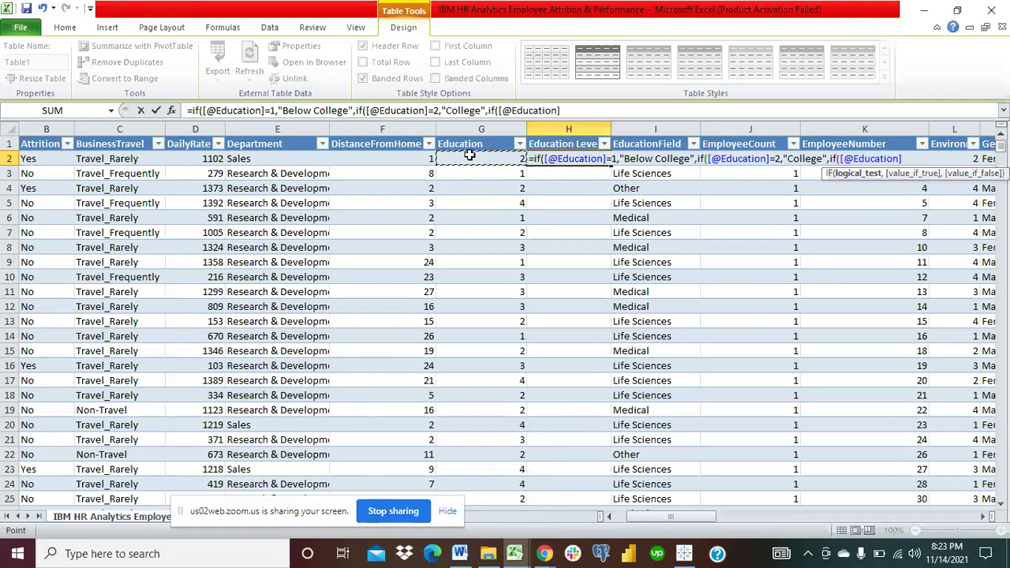
text(=3)
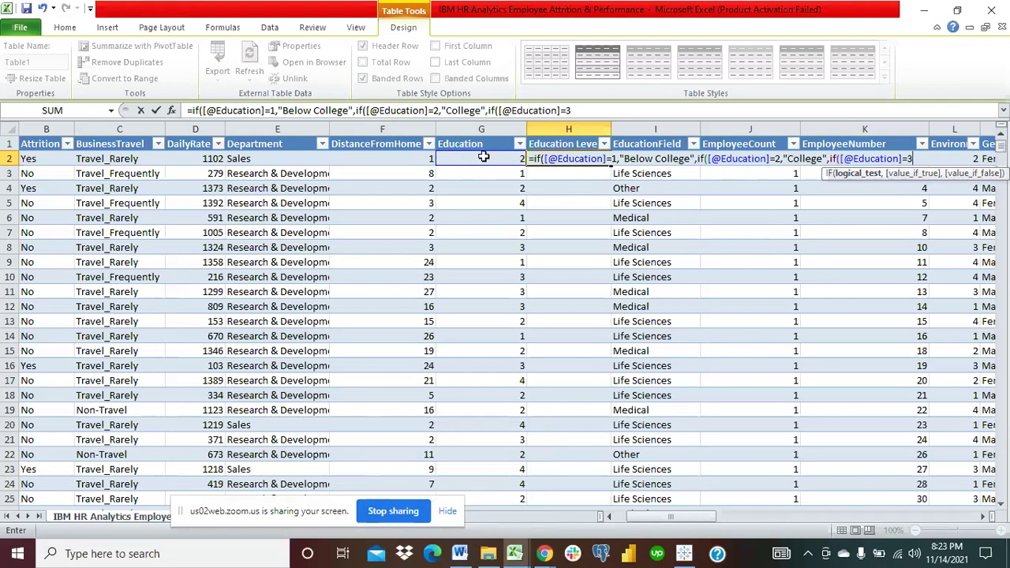
text(,")
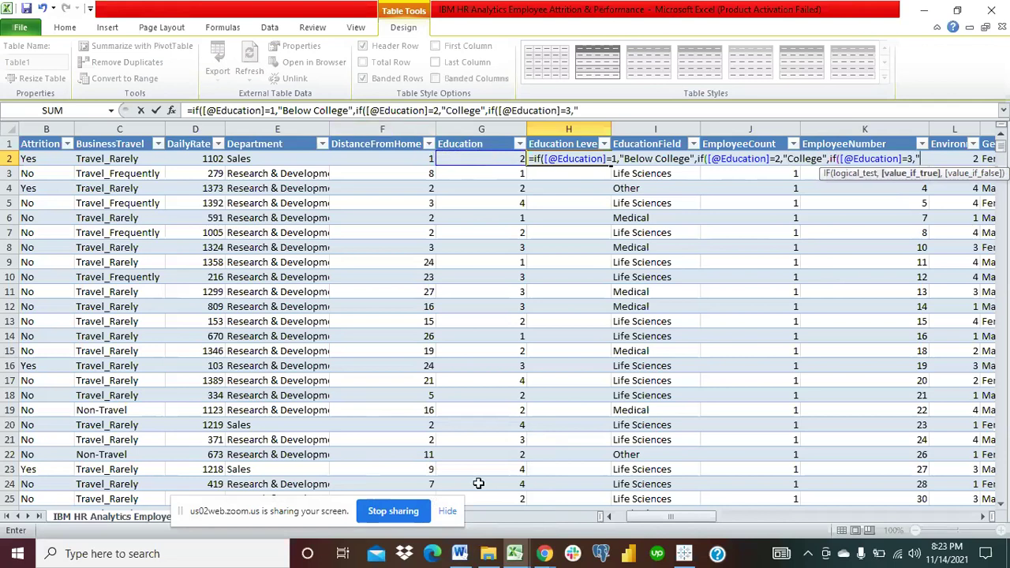
click(460, 553)
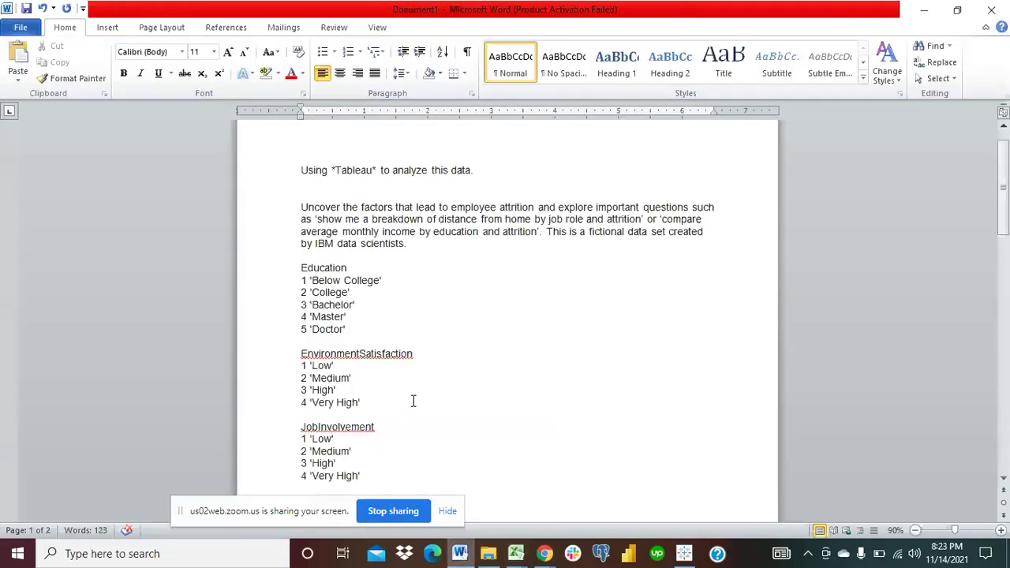
click(919, 8)
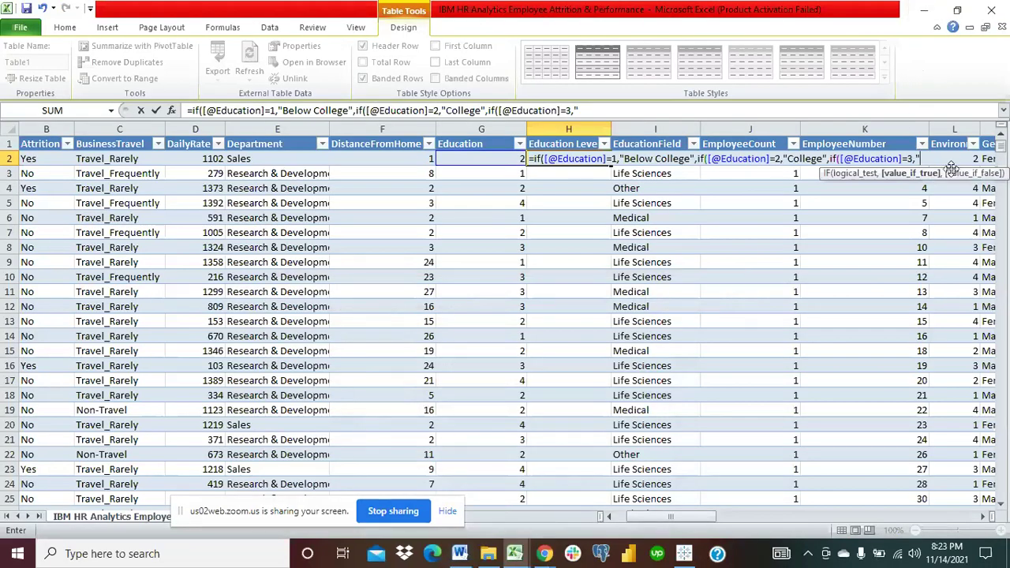
text(Bachelor",if)
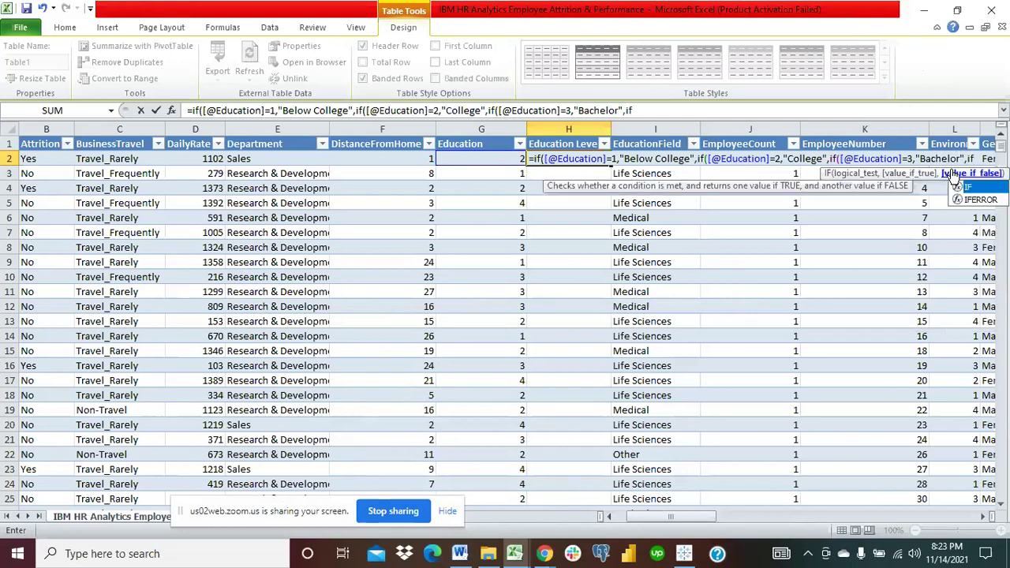
text(()
click(497, 159)
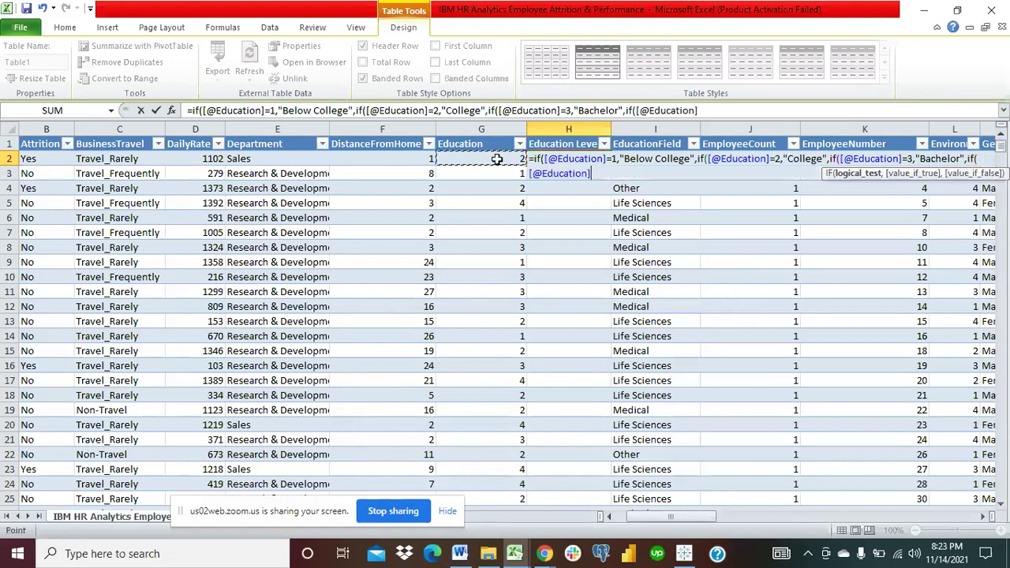
text(4)
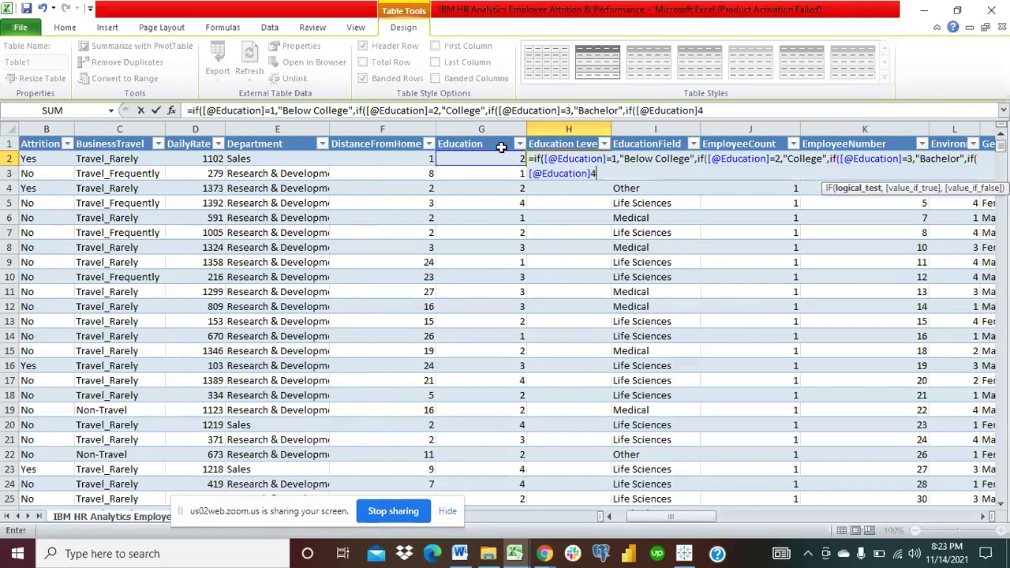
text(,")
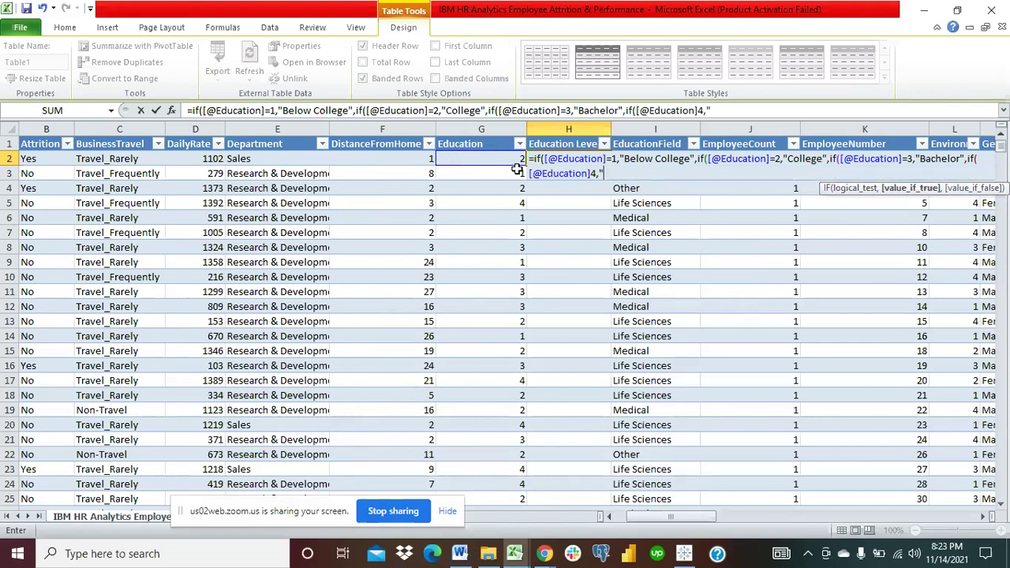
text(Master",)
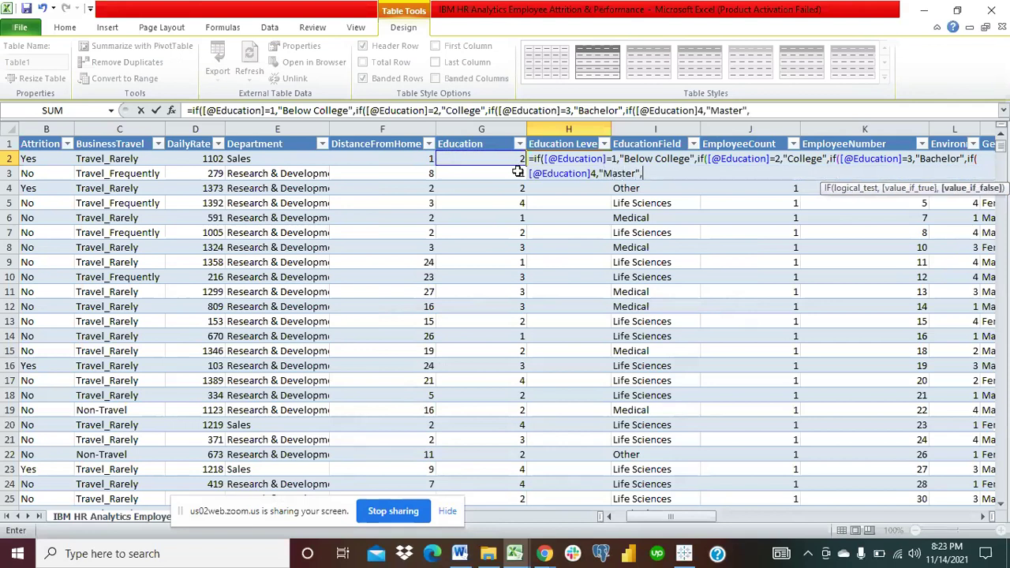
text(if)
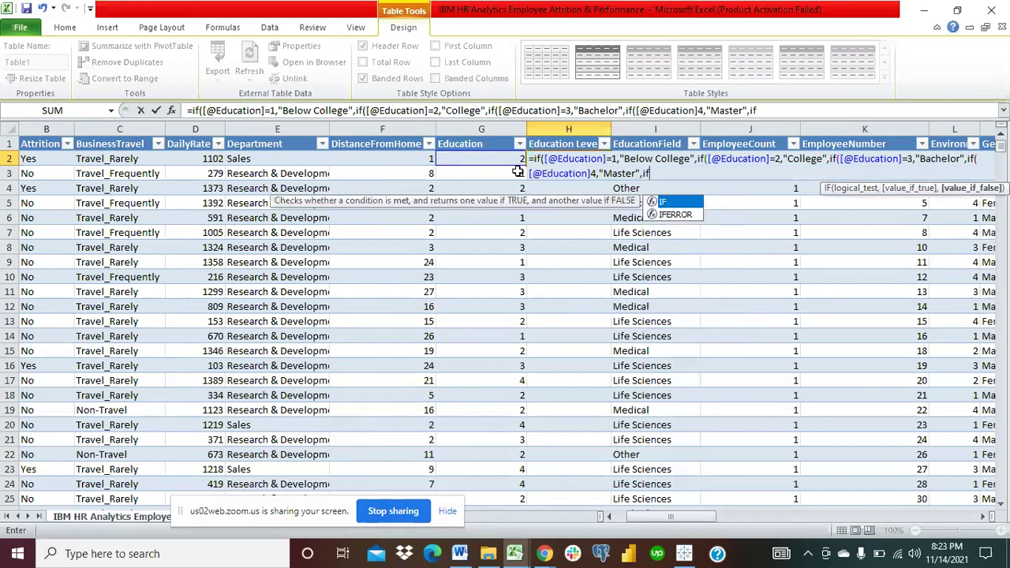
text(()
click(467, 160)
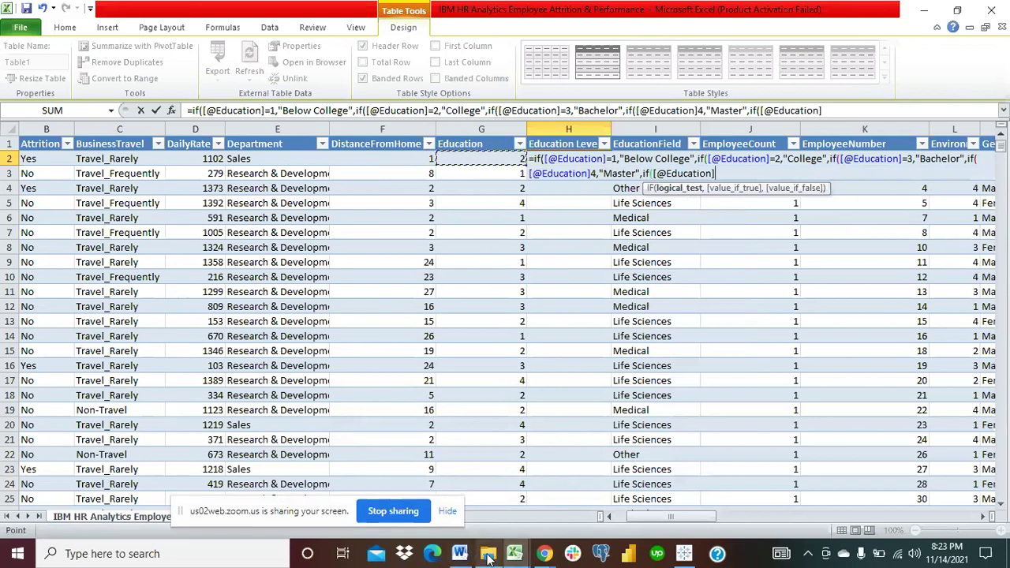
Step: Finish the formula with 'Doctor' as the default and add the missing '=' before 4
click(460, 554)
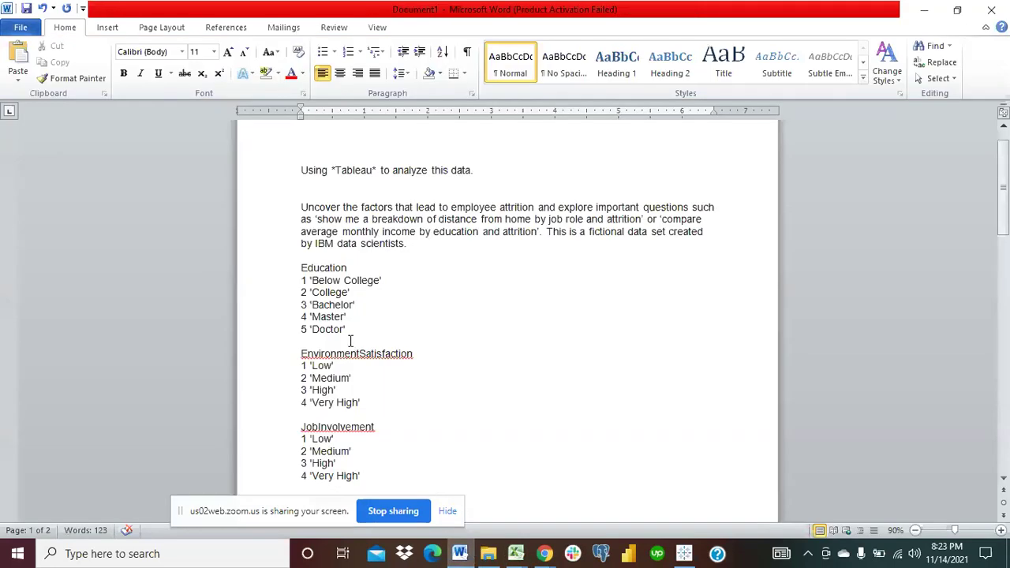
click(936, 10)
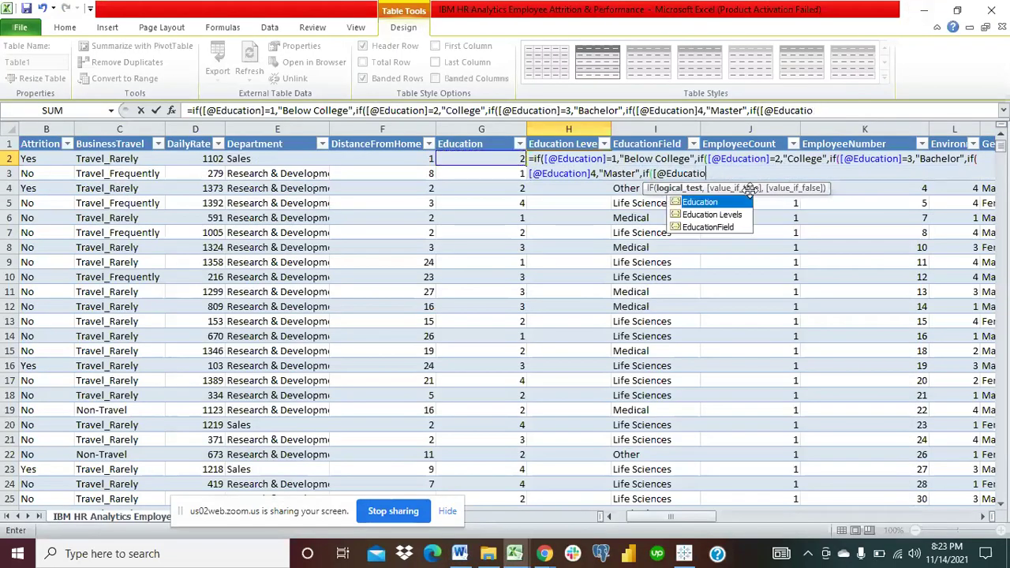
key(BackSpace)
key(BackSpace)
key(BackSpace)
key(BackSpace)
key(BackSpace)
key(BackSpace)
key(BackSpace)
key(BackSpace)
key(BackSpace)
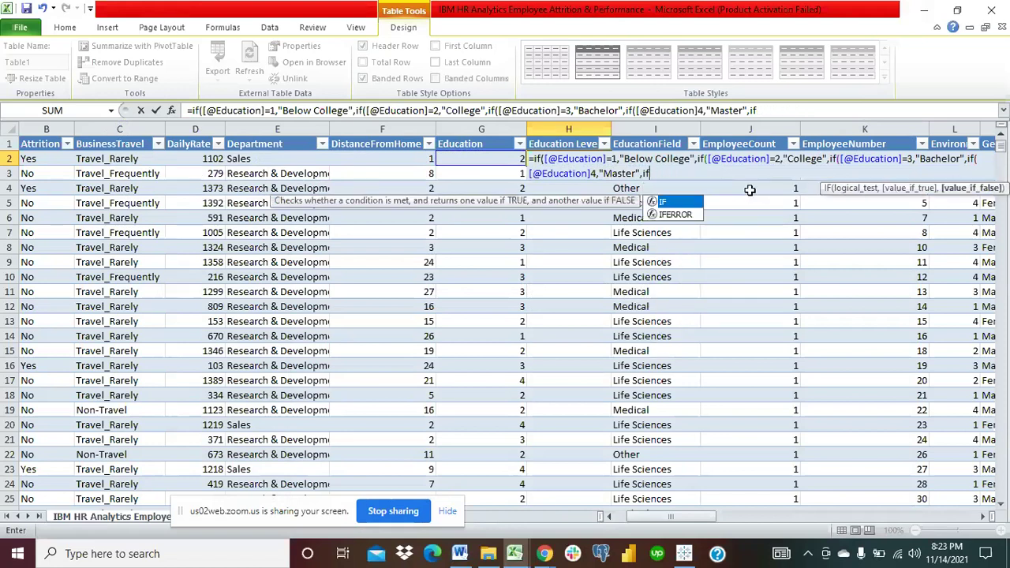
key(BackSpace)
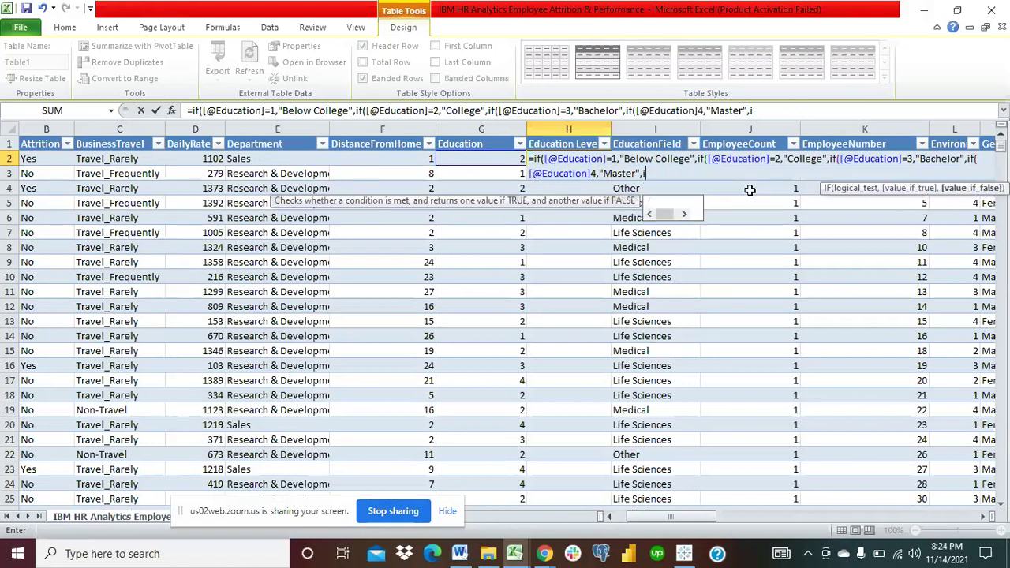
key(BackSpace)
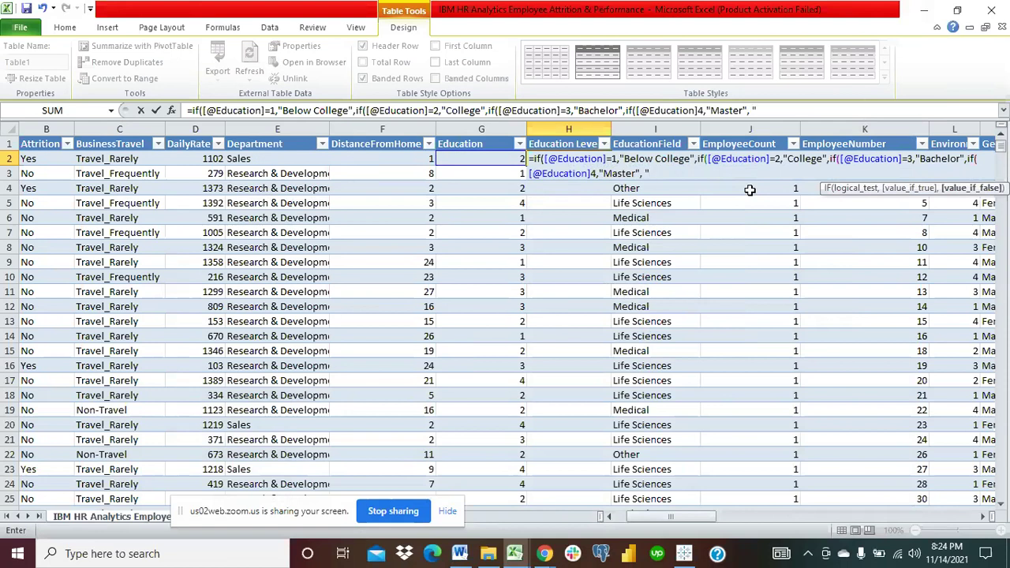
text(Doctor"))))
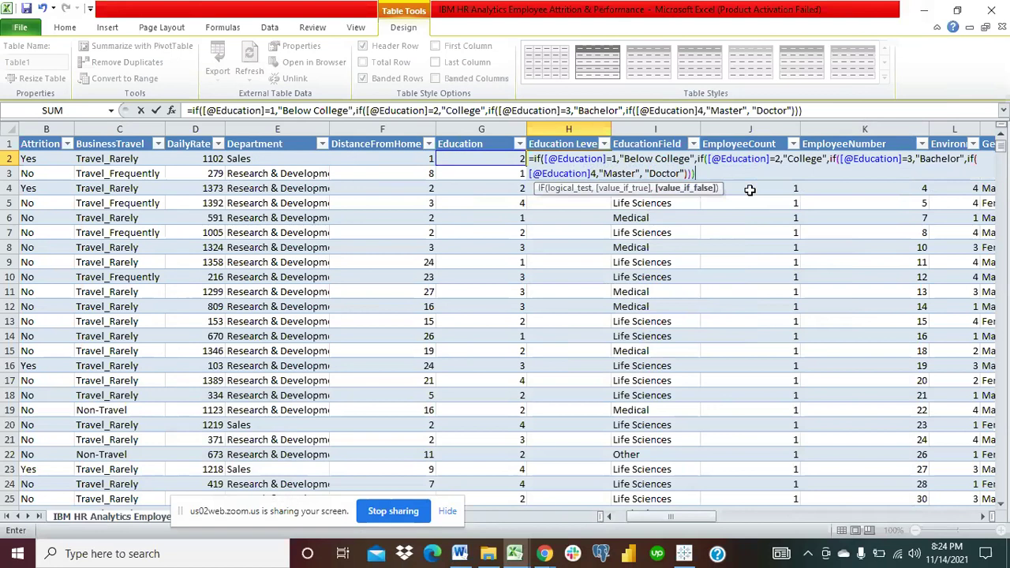
key(Return)
click(470, 331)
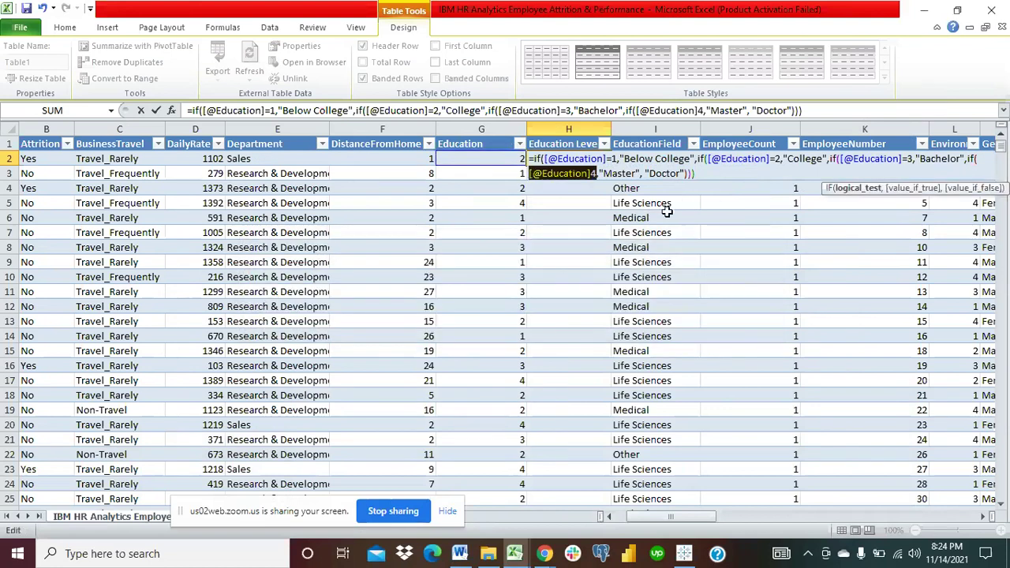
click(592, 174)
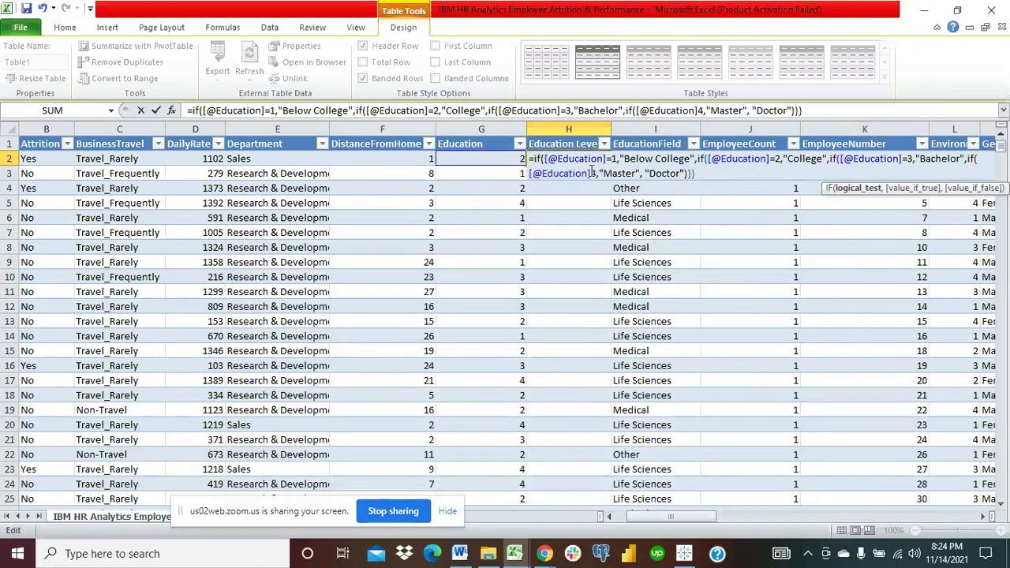
text(=)
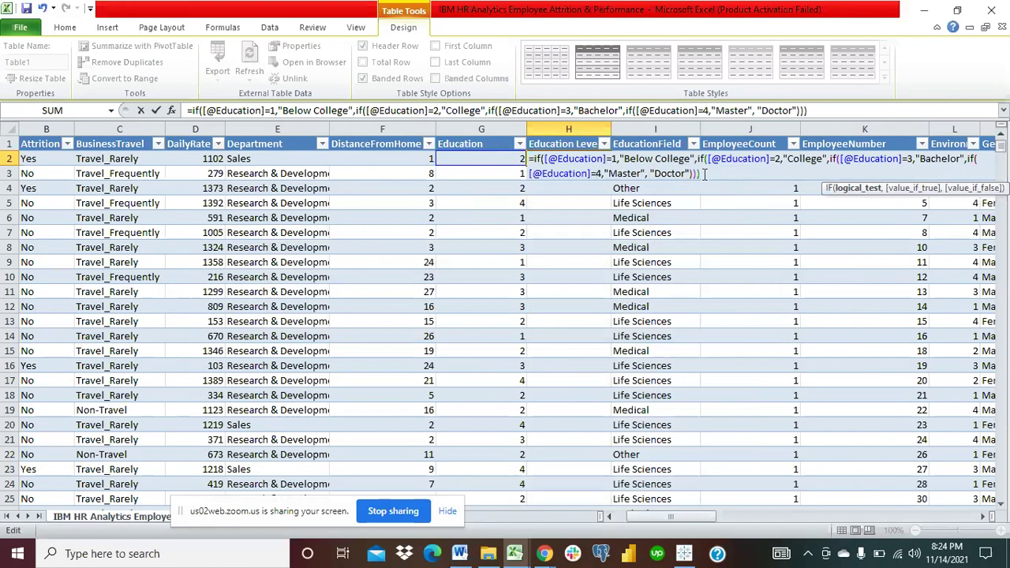
Step: Add the missing closing parenthesis so every row gets its Education Level label
key(Return)
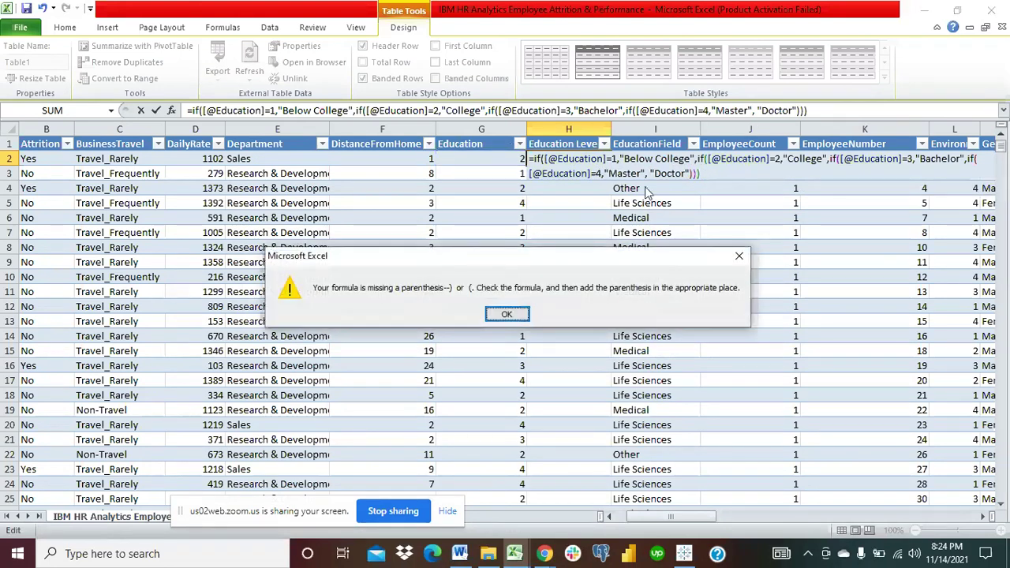
click(506, 316)
text())
key(Return)
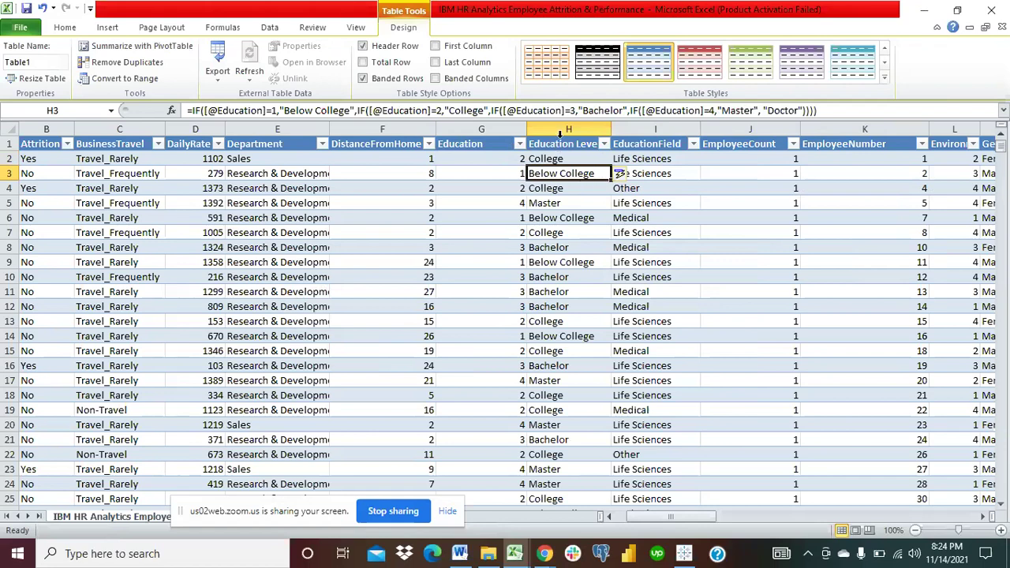
scroll(557, 209, down, 10)
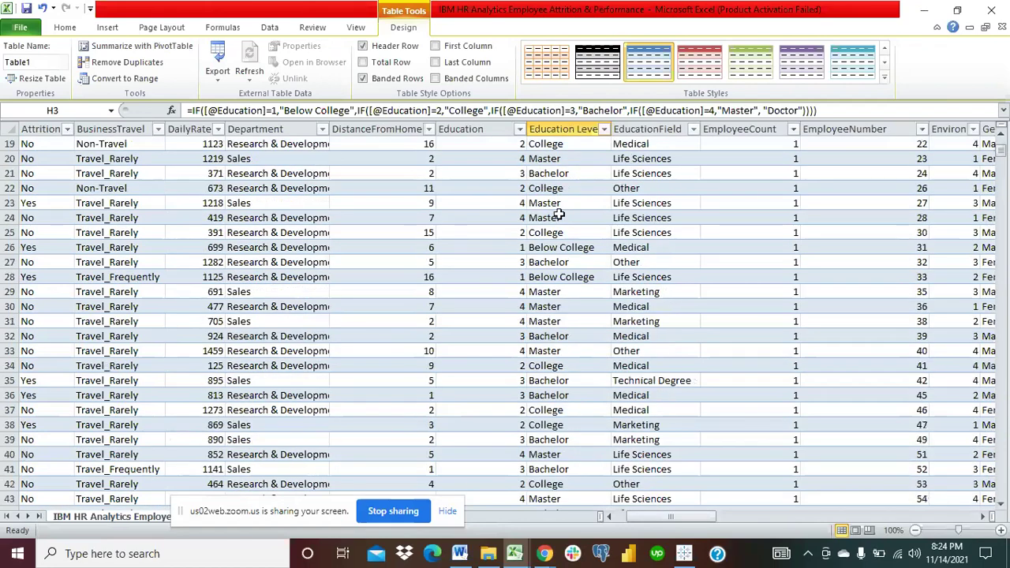
scroll(559, 213, up, 10)
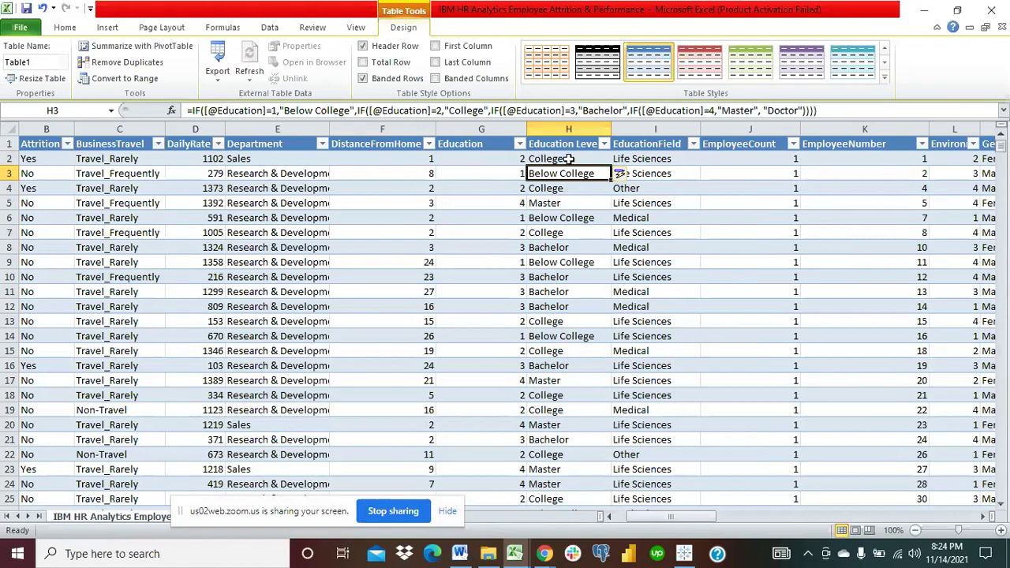
Step: Switch to the IBM Data workbook and browse its yellow level columns like Performance Rating Levels
click(518, 556)
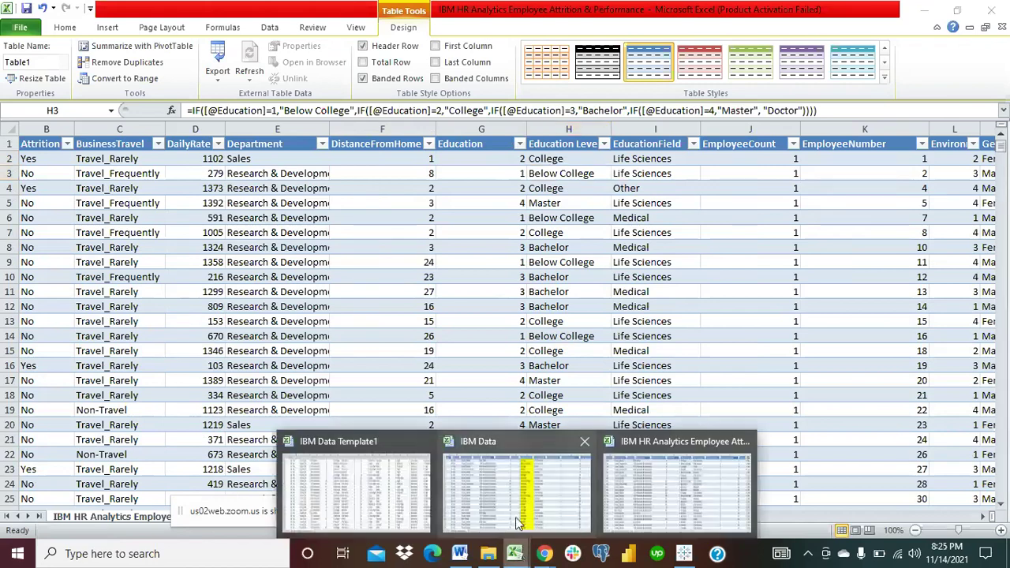
click(518, 496)
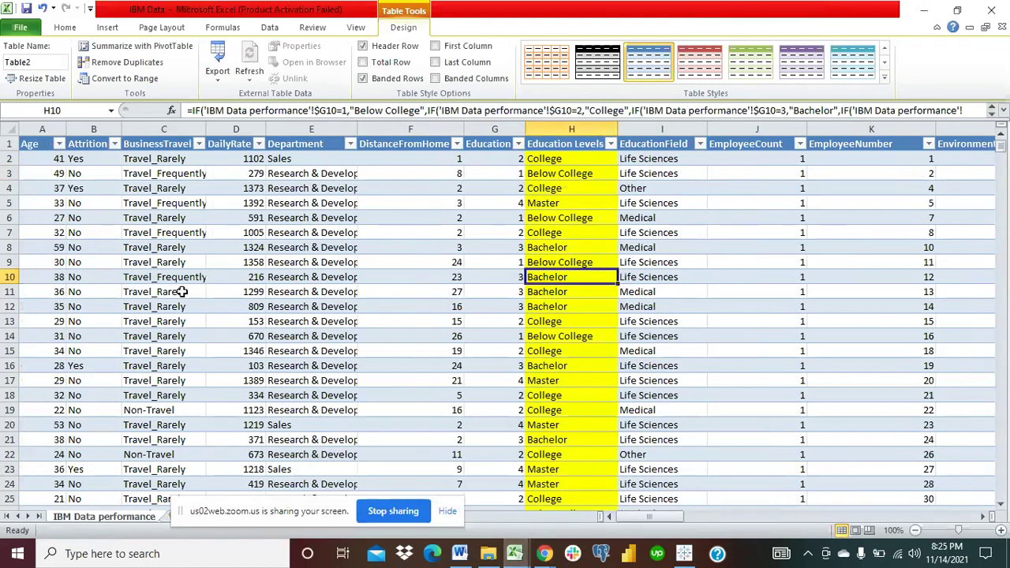
scroll(192, 292, down, 5)
scroll(192, 291, up, 5)
drag(643, 519, 699, 515)
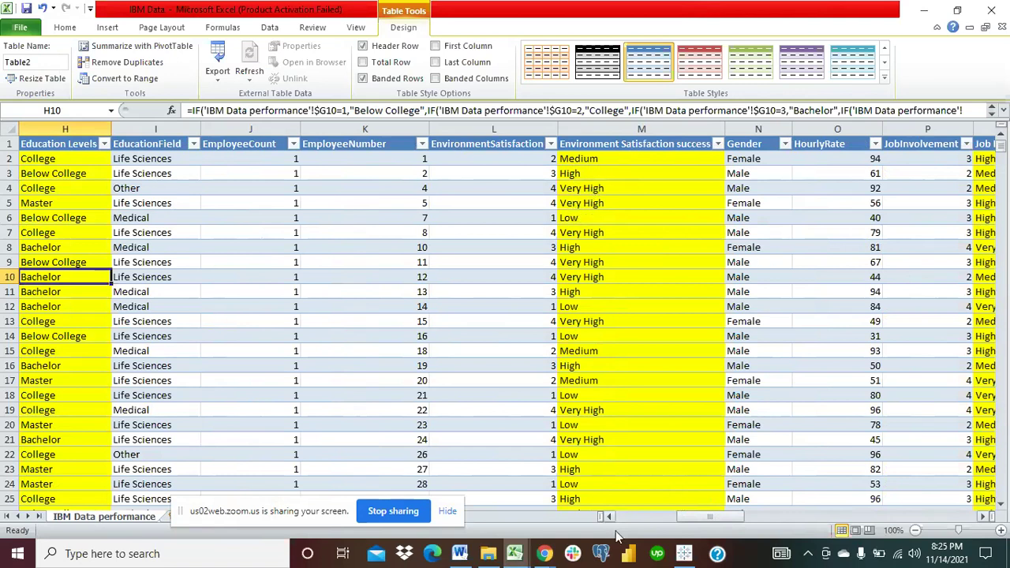
drag(700, 517, 733, 517)
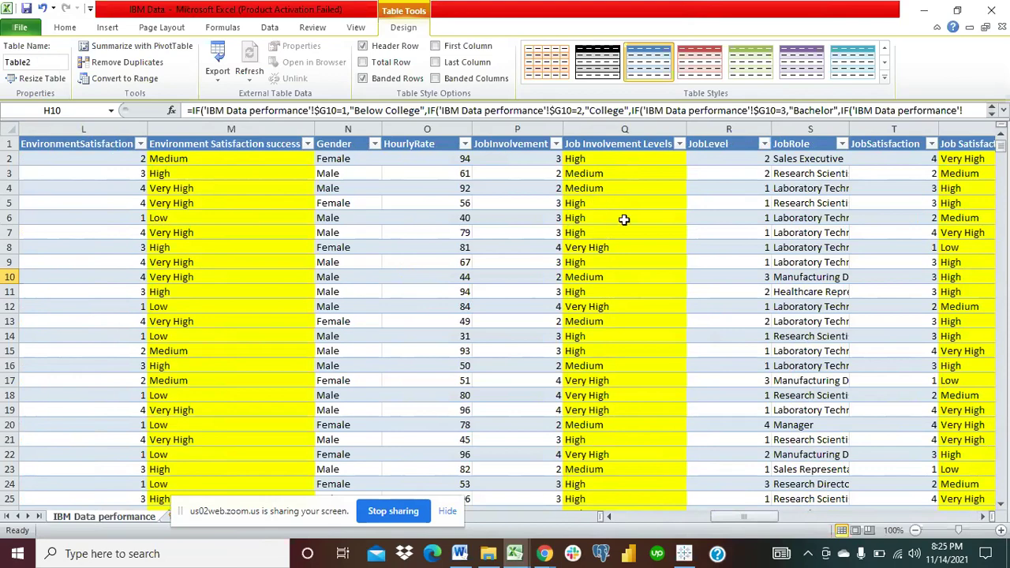
drag(728, 517, 744, 518)
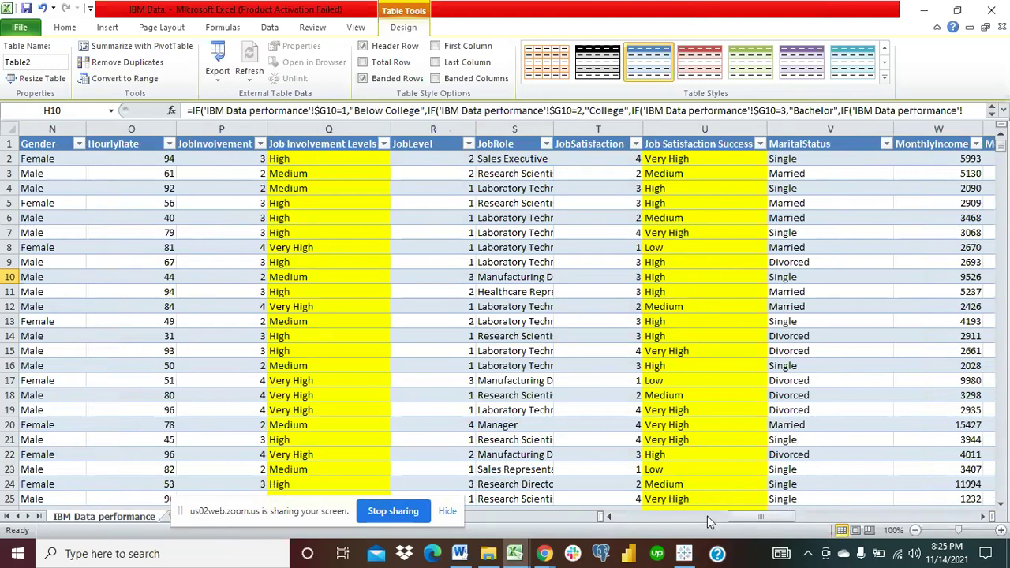
drag(706, 516, 857, 518)
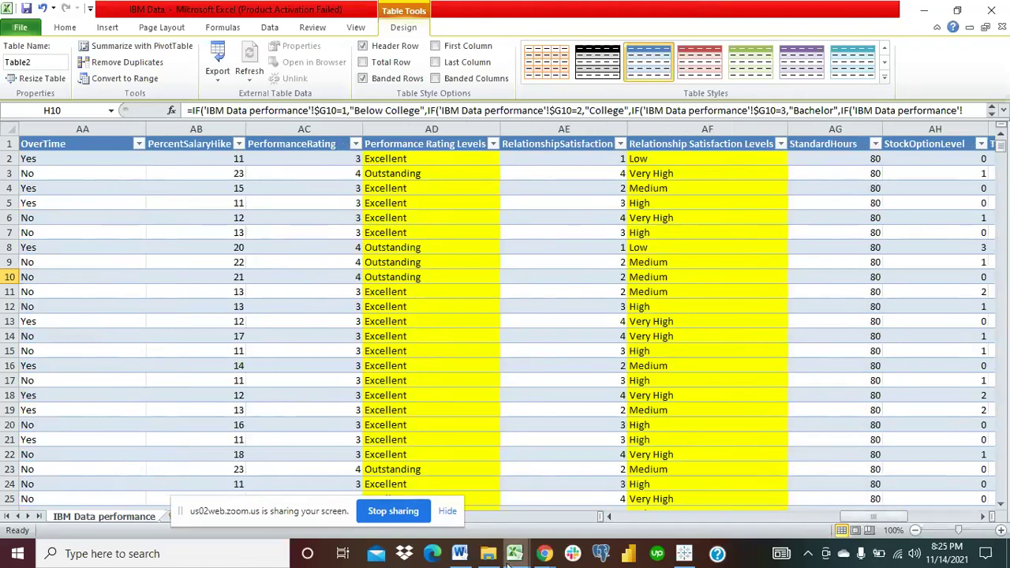
mouse_move(539, 495)
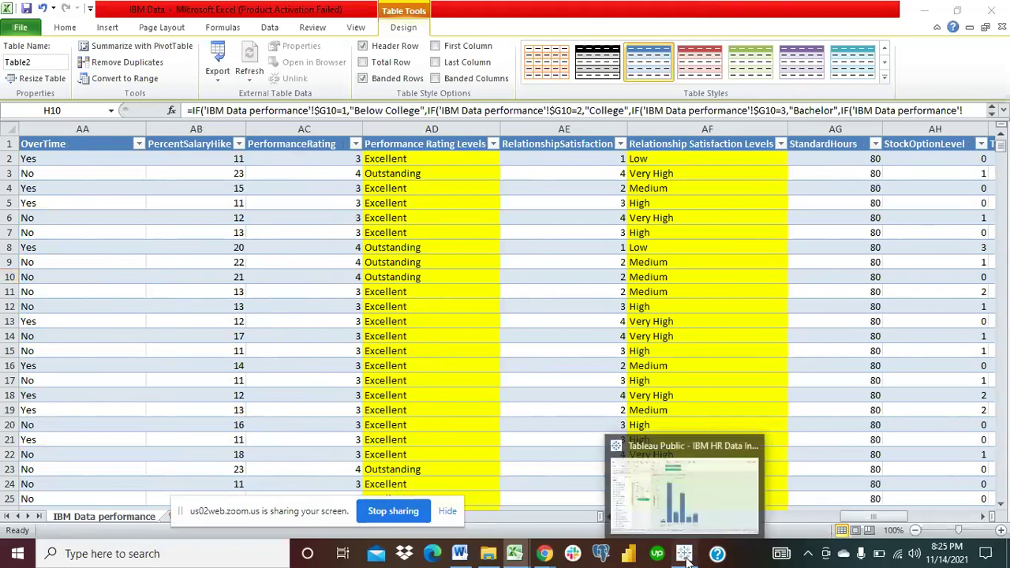
click(685, 559)
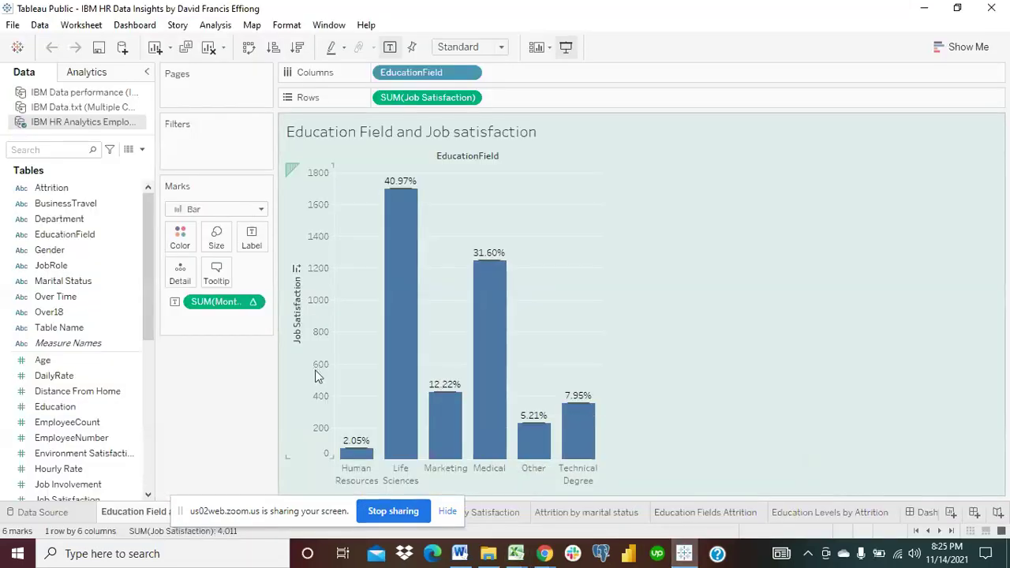
click(41, 26)
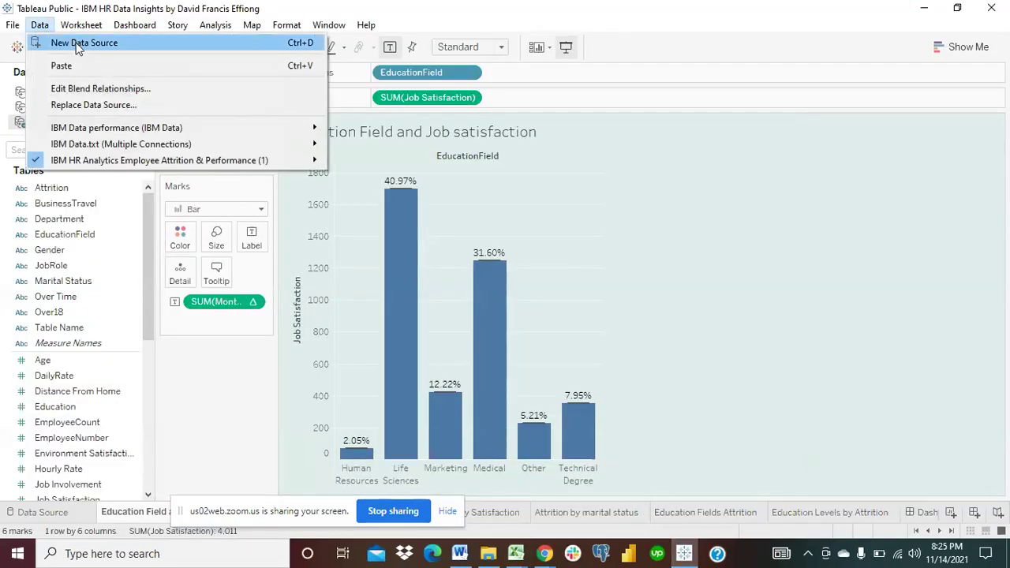
click(77, 44)
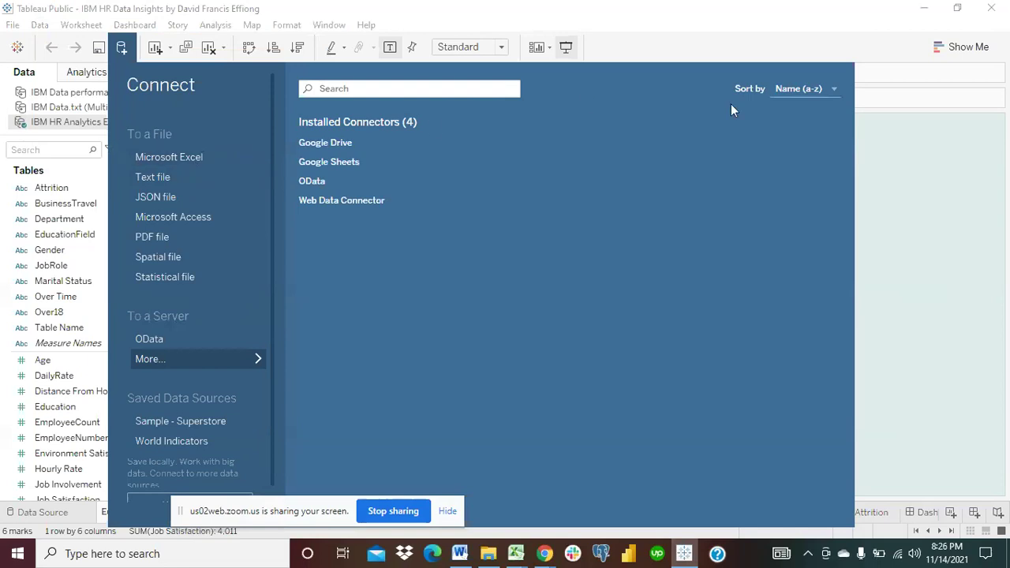
click(321, 11)
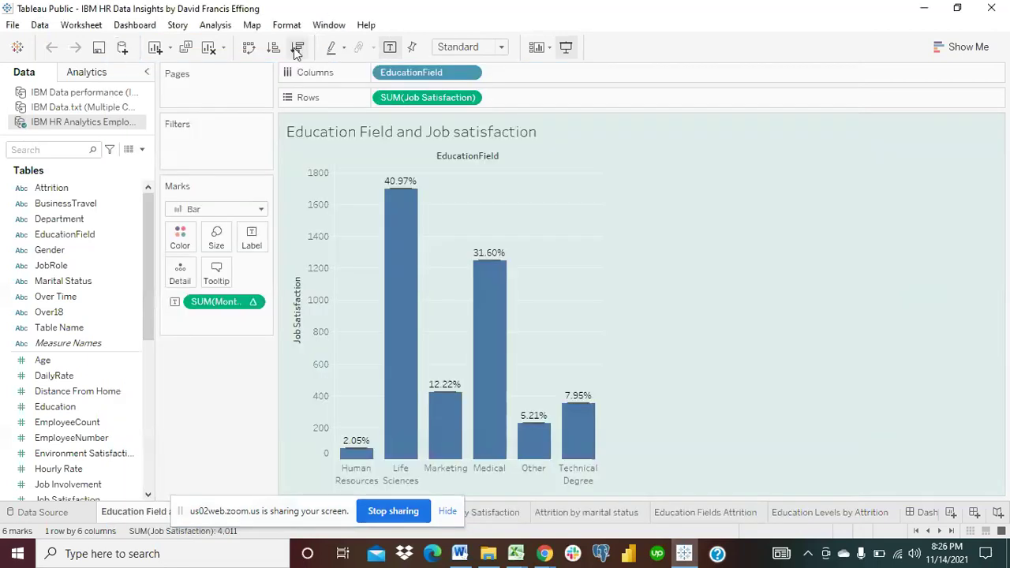
click(56, 94)
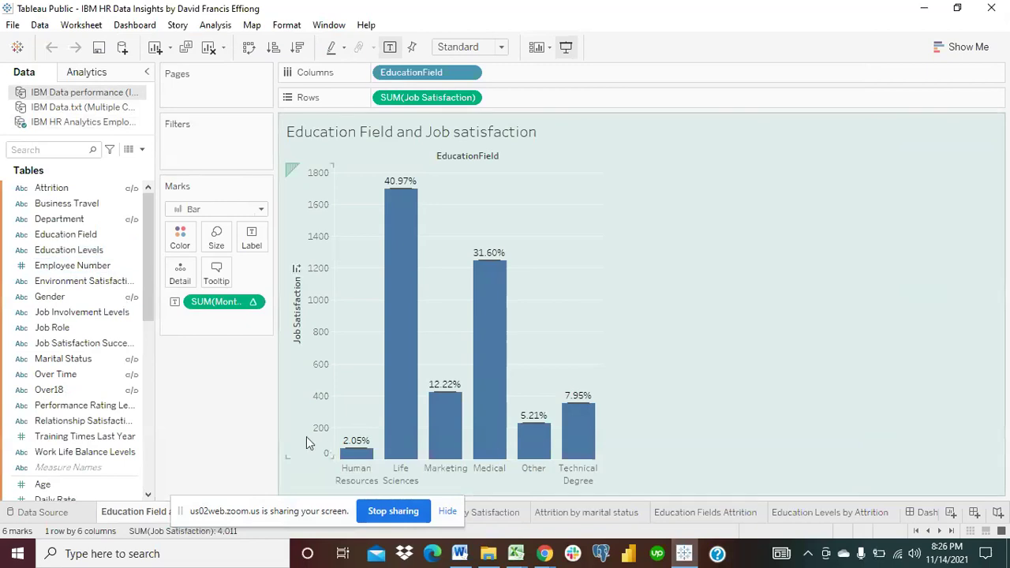
scroll(99, 386, down, 6)
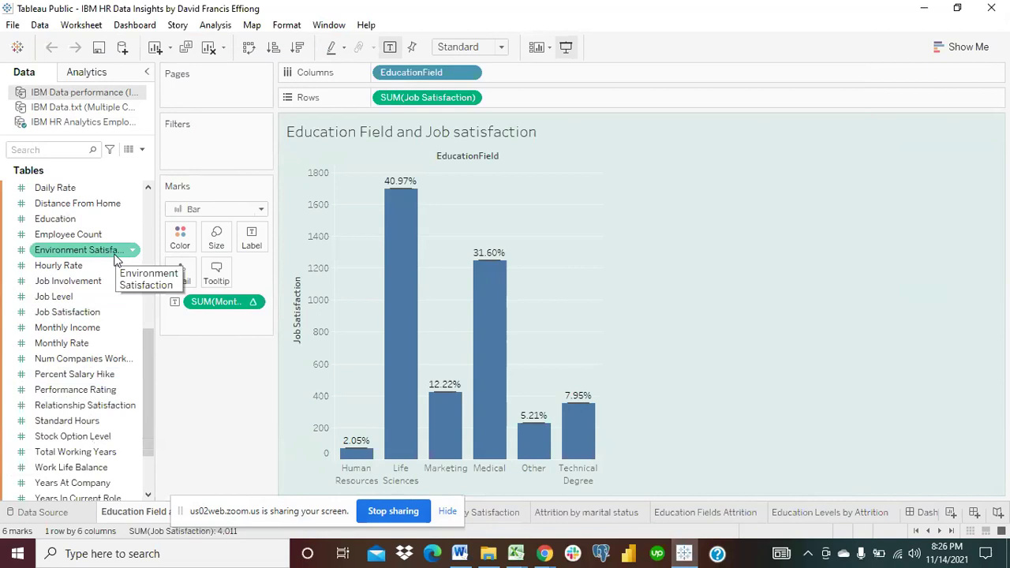
scroll(116, 259, down, 1)
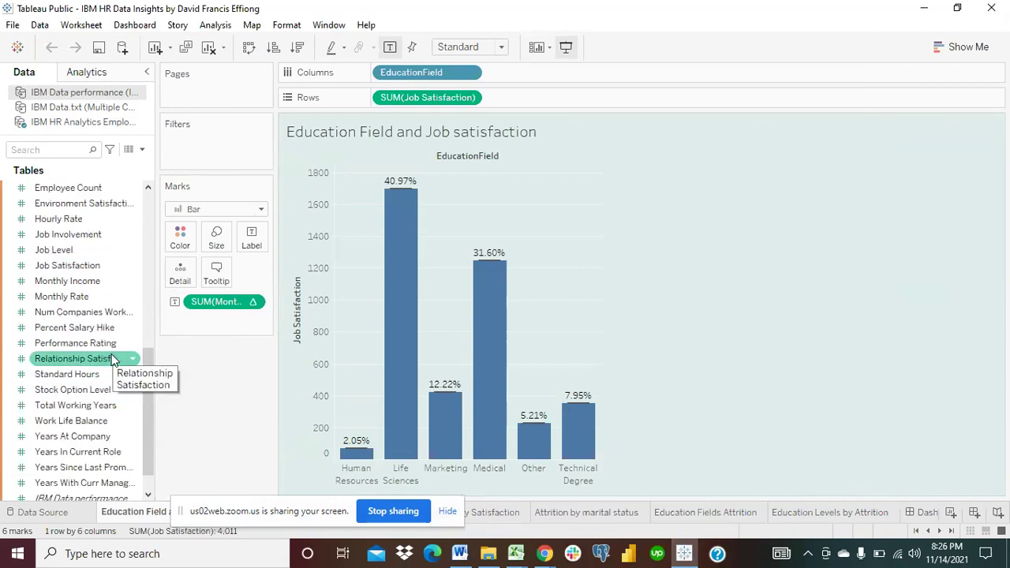
scroll(113, 359, down, 1)
scroll(116, 371, up, 5)
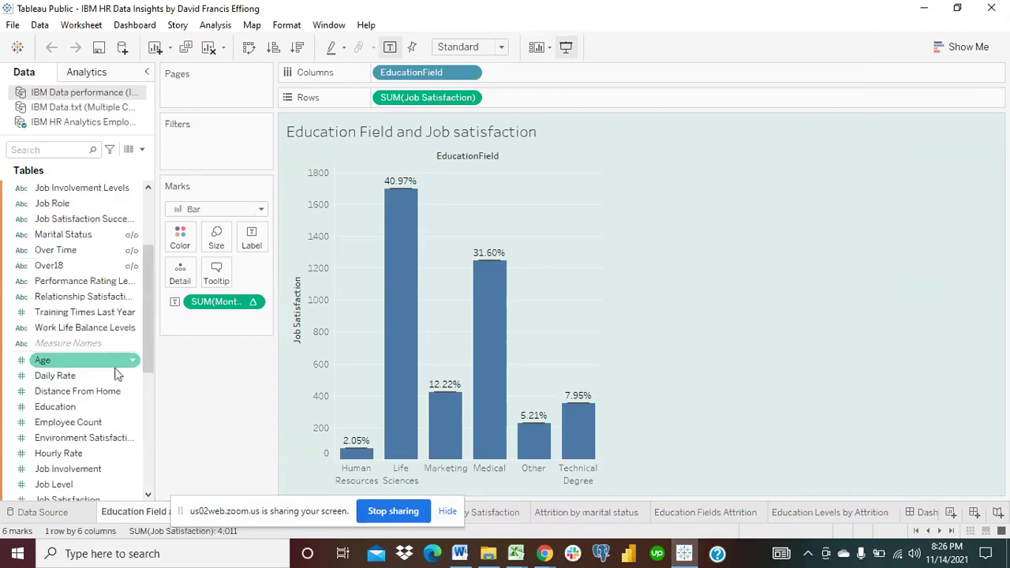
scroll(116, 373, up, 1)
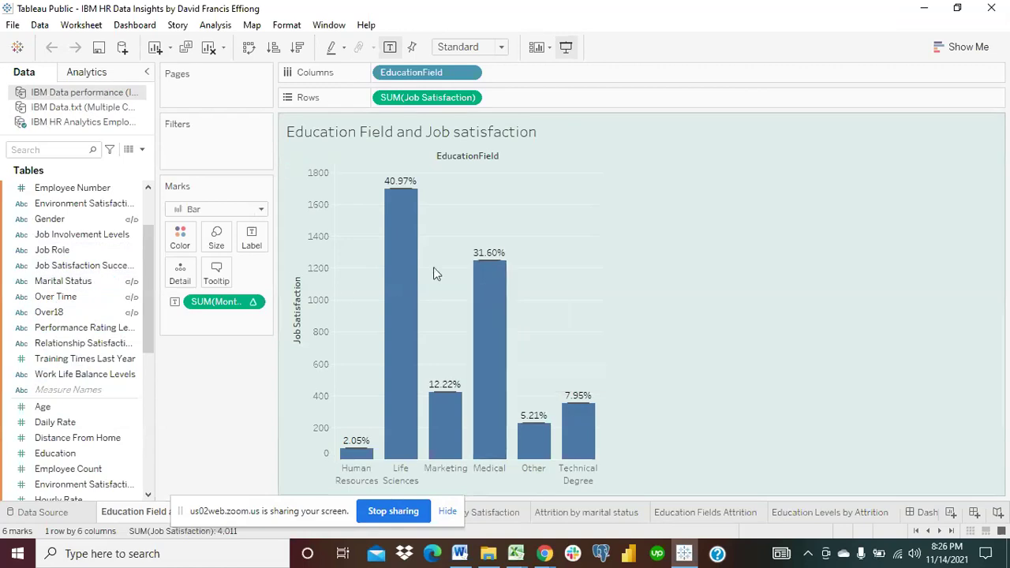
mouse_move(411, 272)
mouse_move(385, 329)
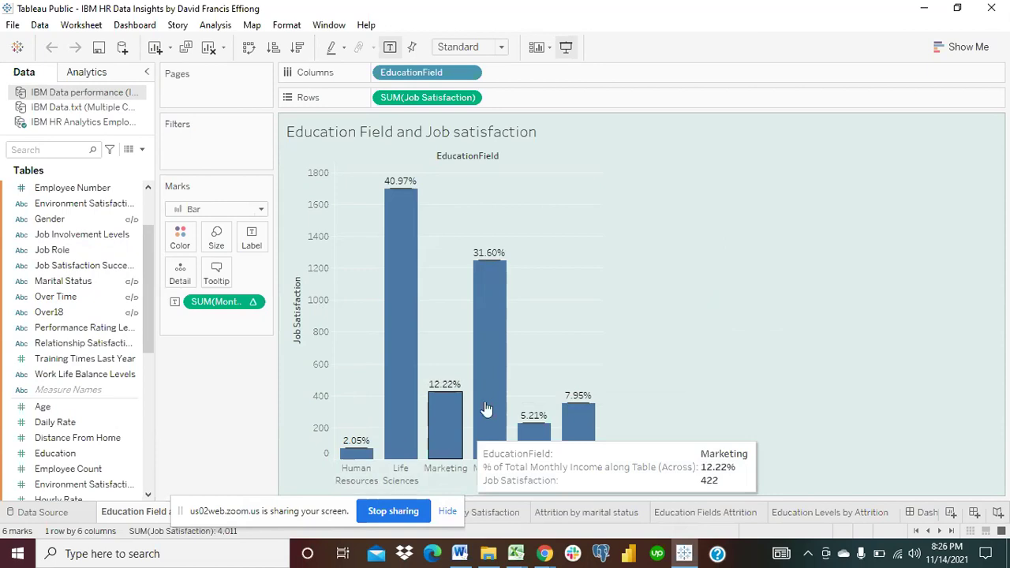
mouse_move(364, 458)
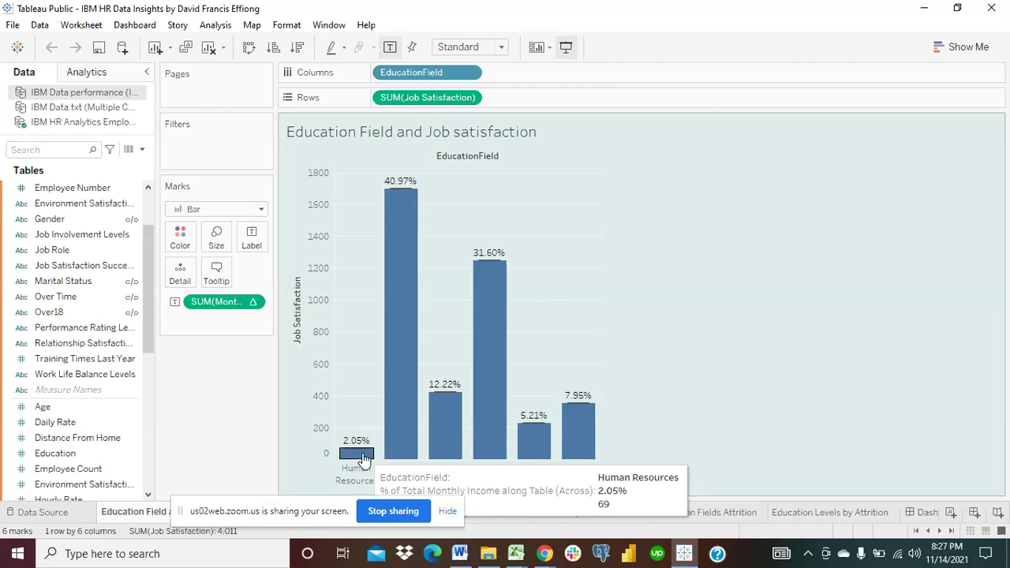
mouse_move(404, 237)
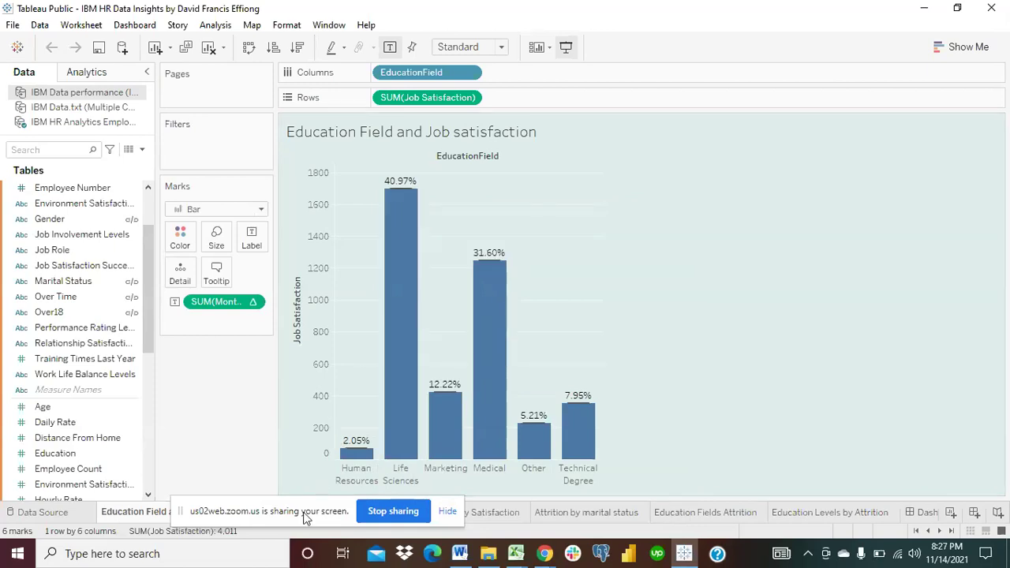
Step: Enter presentation mode and go through Sheet 7 to the Attrition by Education Field chart
drag(304, 514, 226, 354)
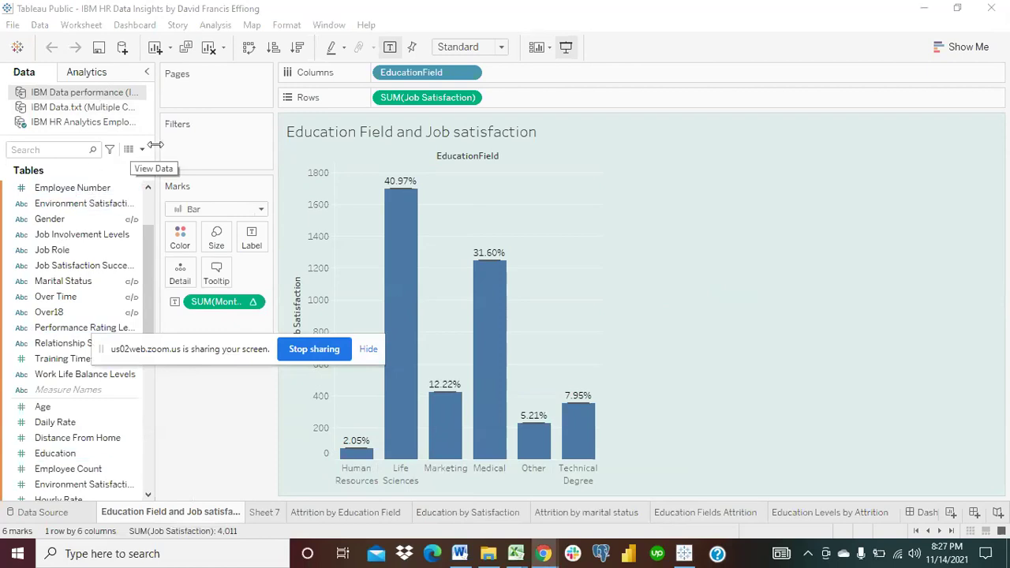
click(565, 47)
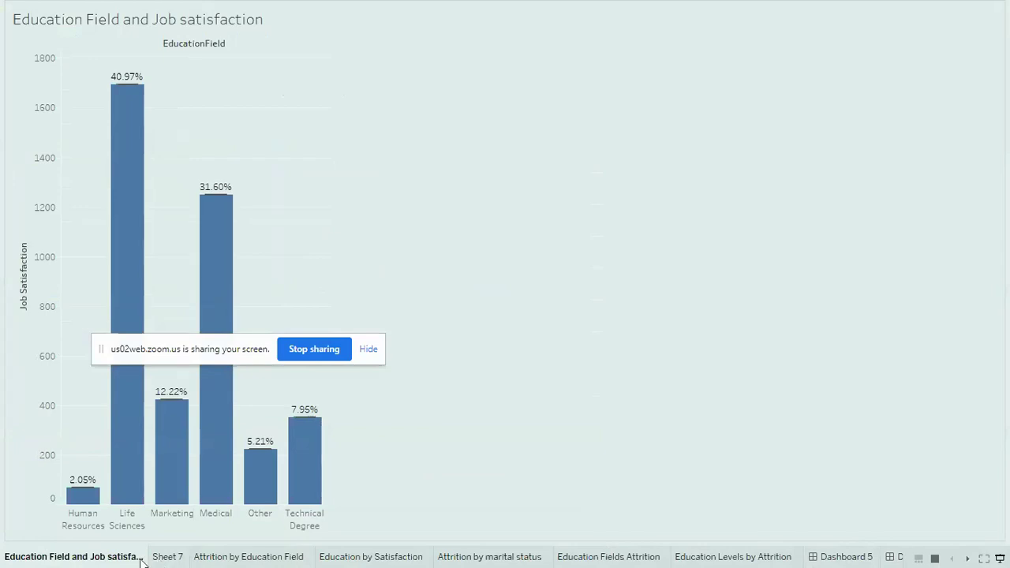
click(175, 558)
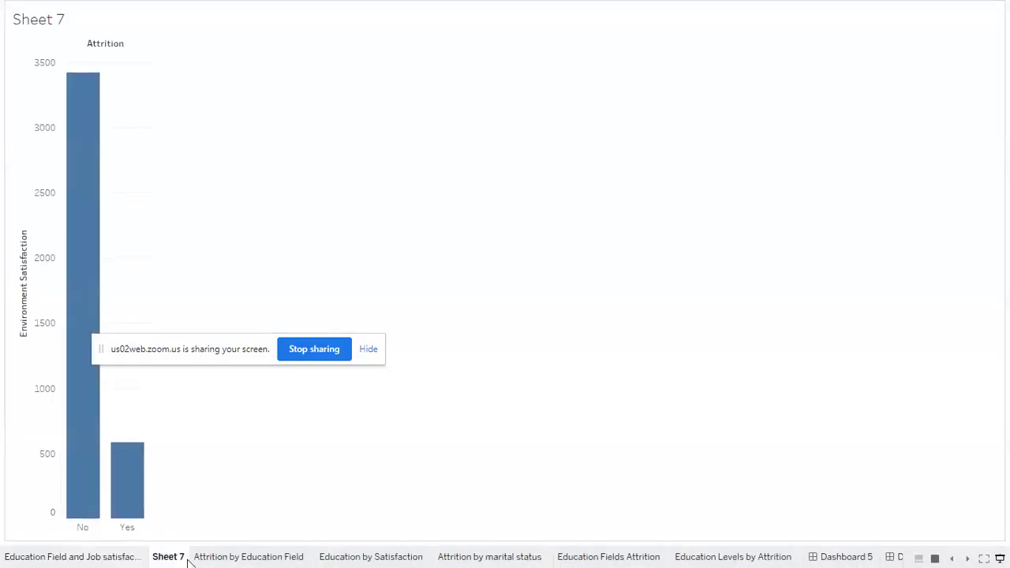
click(235, 558)
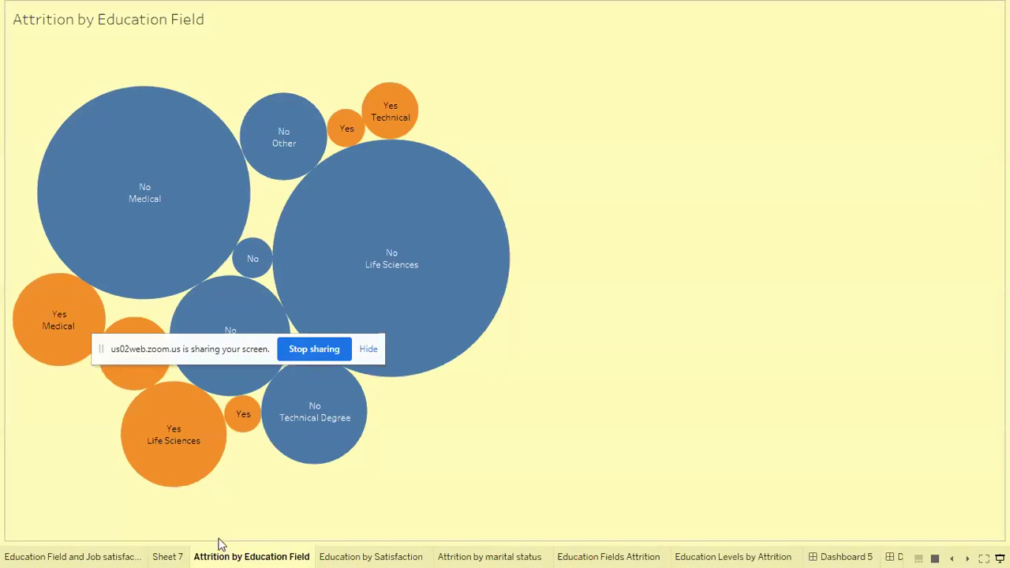
Step: Inspect the bubble values, with Life Sciences non-leavers forming the largest bubble
drag(180, 354, 847, 506)
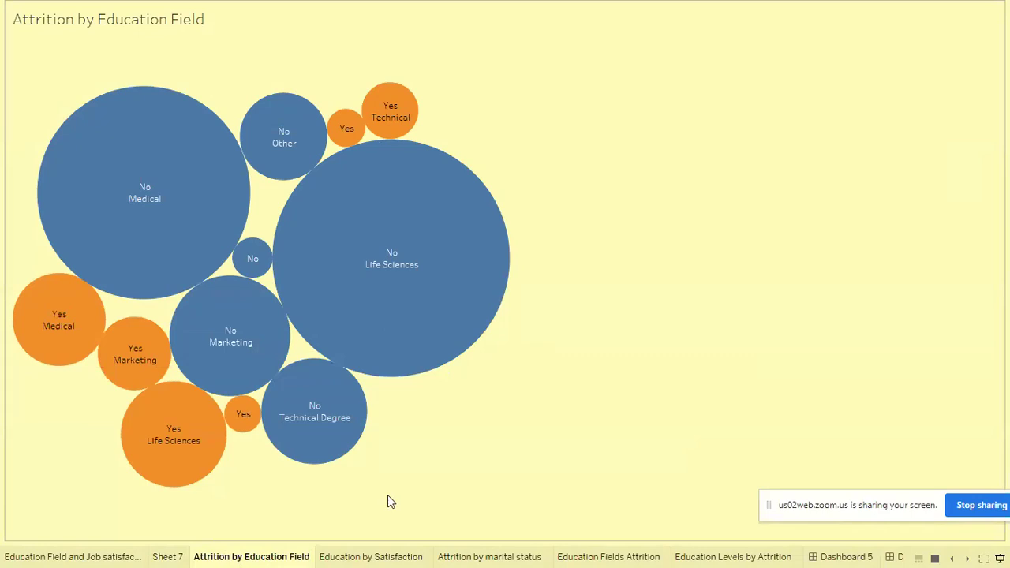
mouse_move(422, 338)
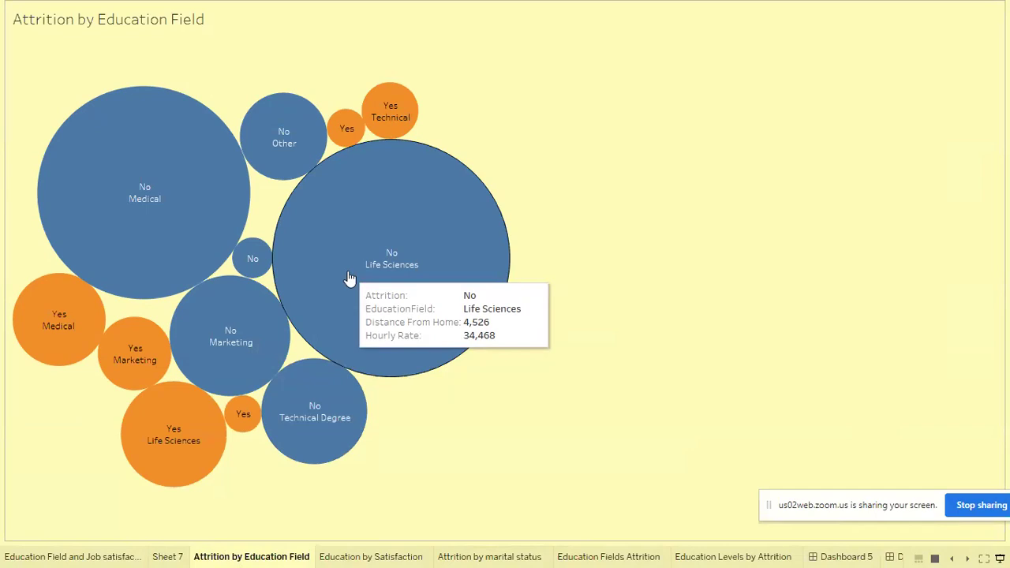
mouse_move(154, 191)
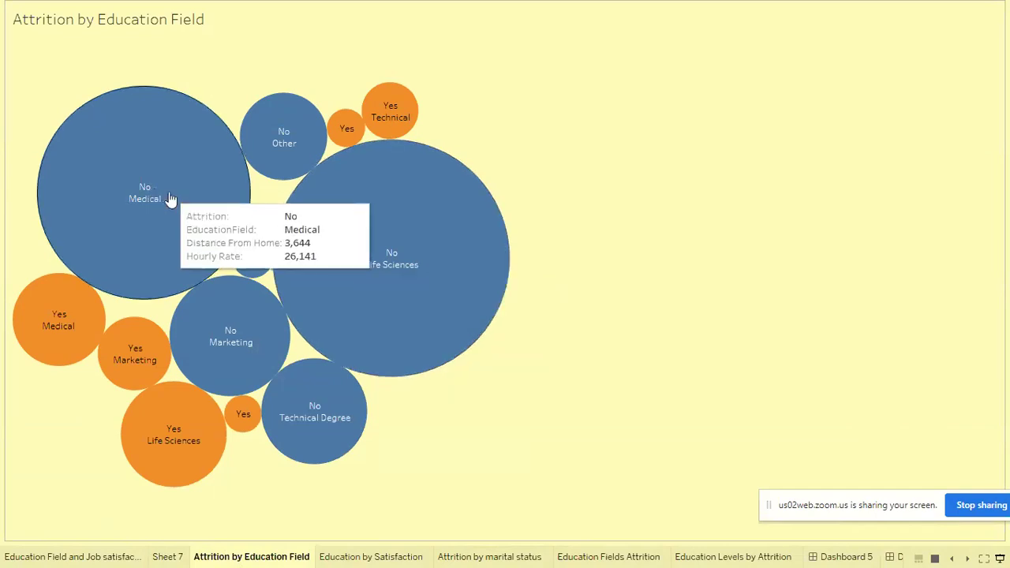
mouse_move(131, 347)
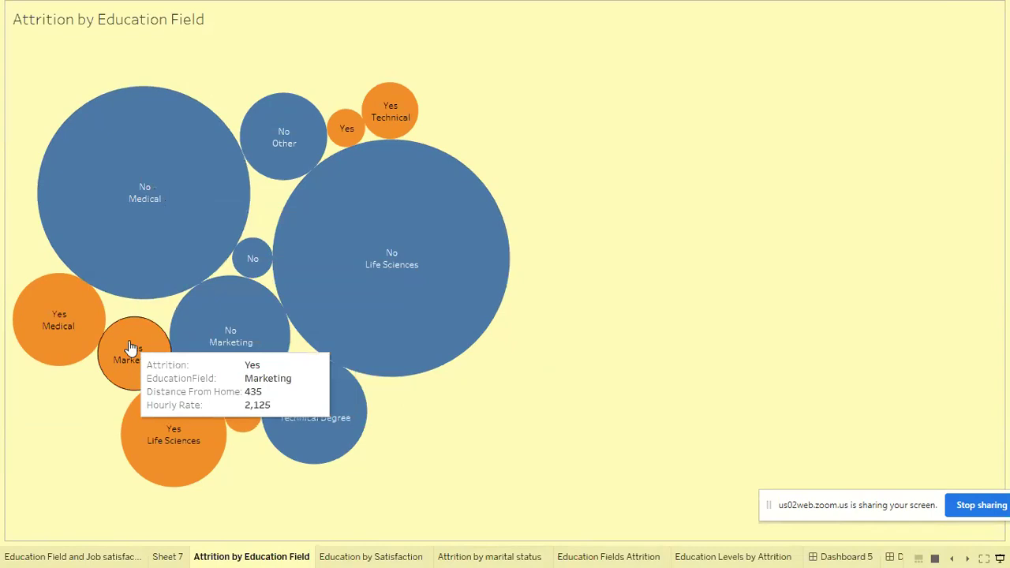
mouse_move(442, 301)
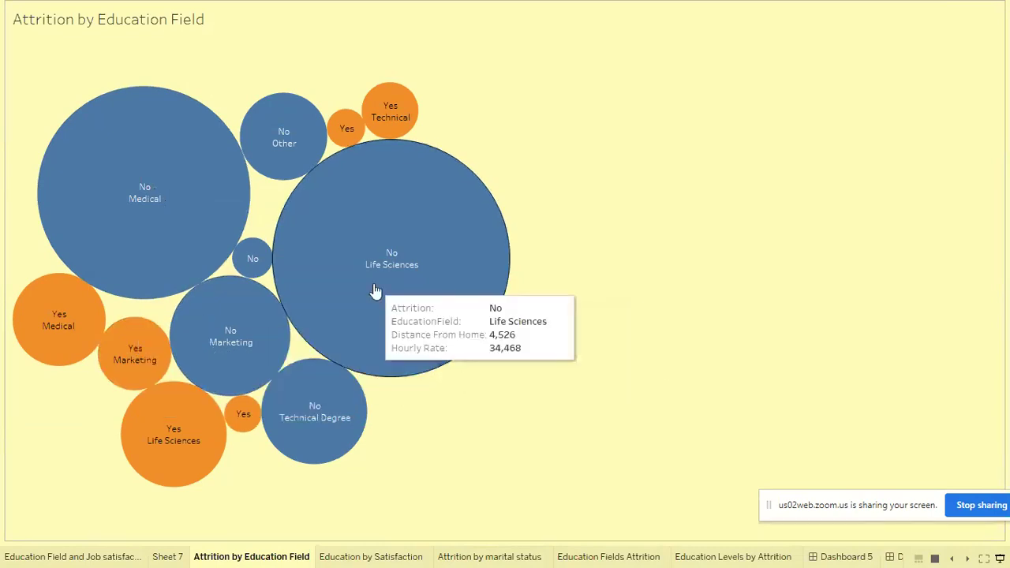
mouse_move(263, 321)
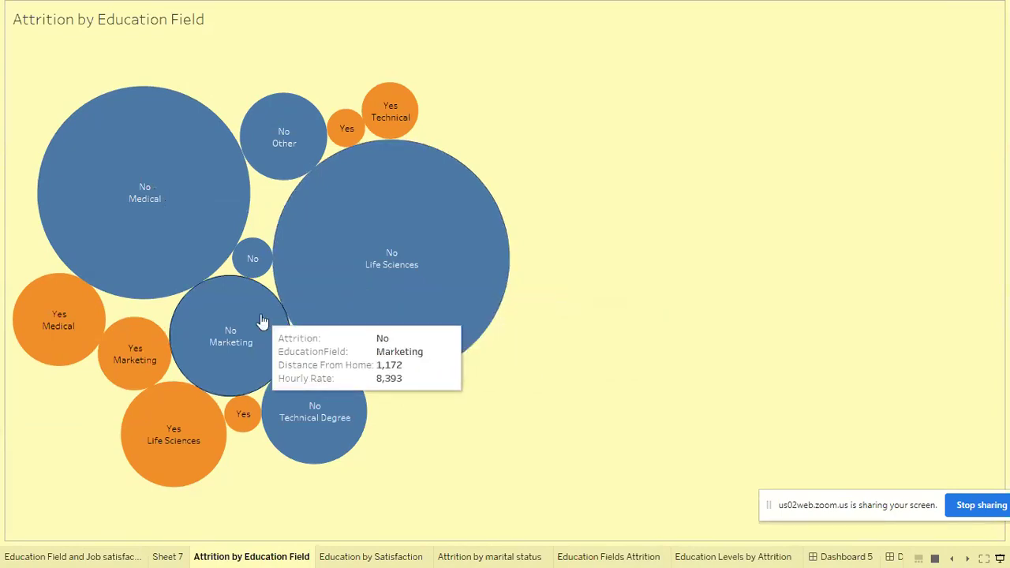
mouse_move(369, 280)
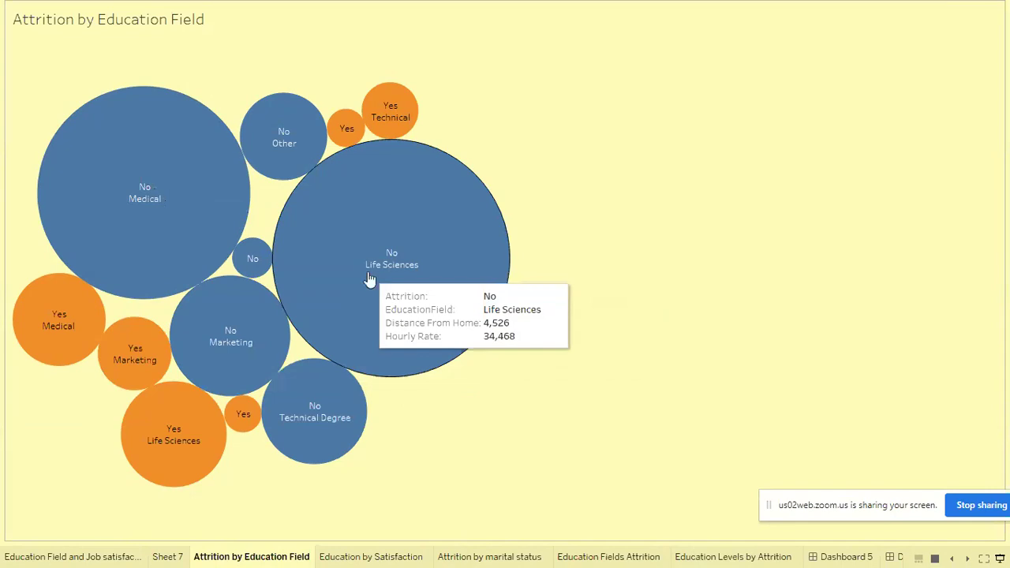
mouse_move(311, 394)
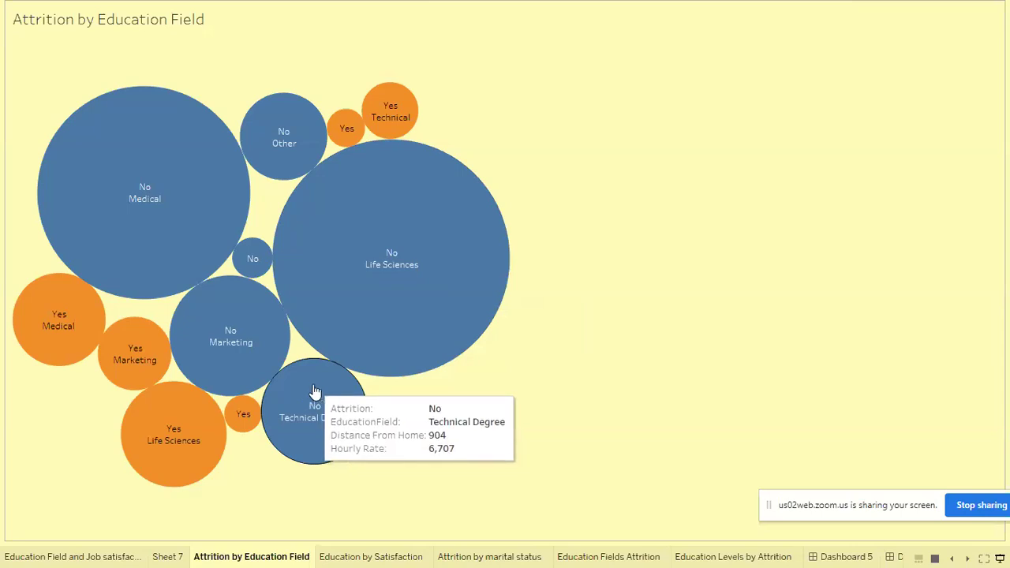
mouse_move(374, 312)
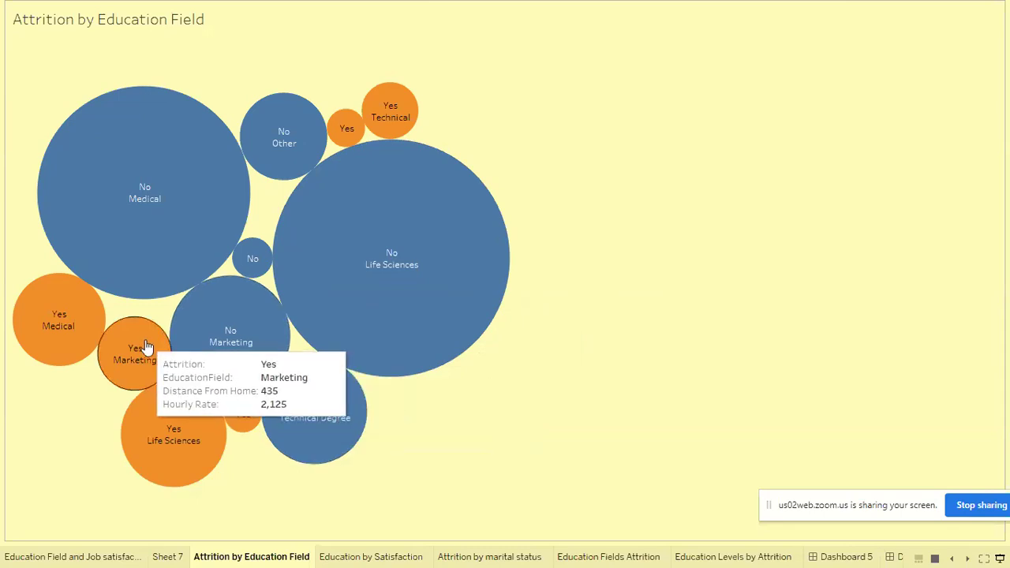
mouse_move(174, 423)
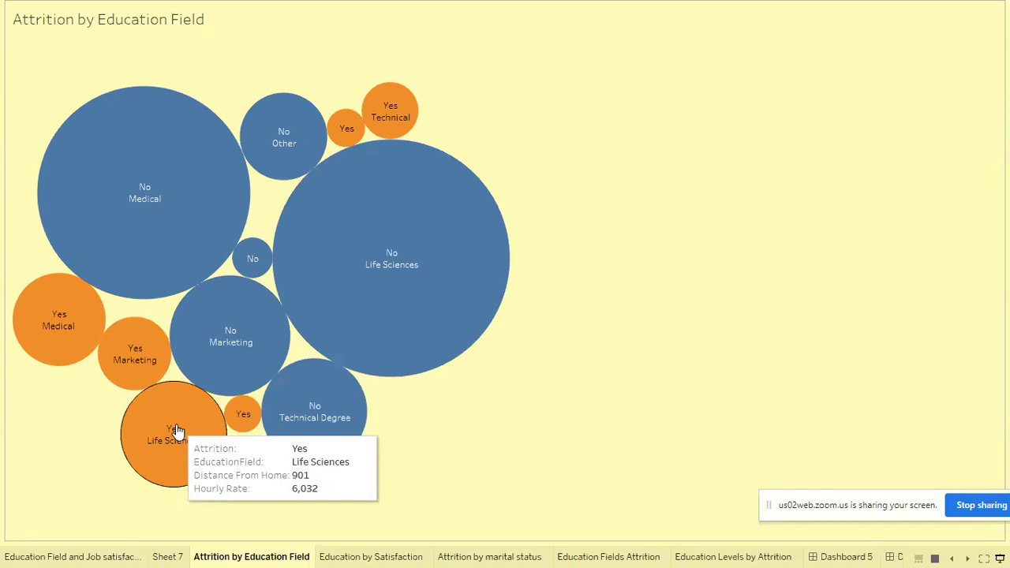
Step: Display the Education by Satisfaction sheet, where Life Sciences non-leavers lead, e.g. 1,478 Job Satisfaction
click(362, 557)
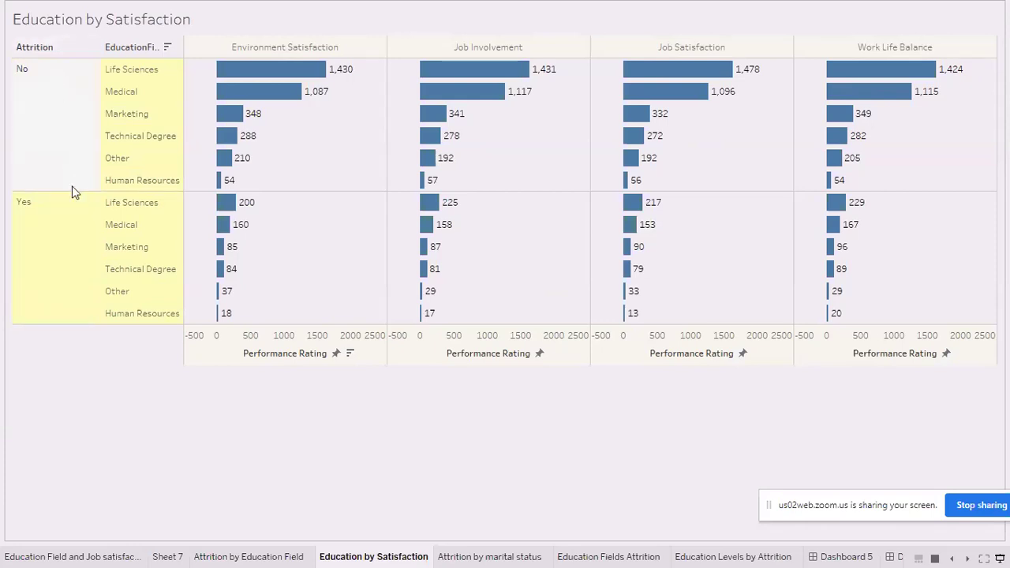
Step: Show the Attrition by marital status bar chart and inspect its Single bar
click(482, 557)
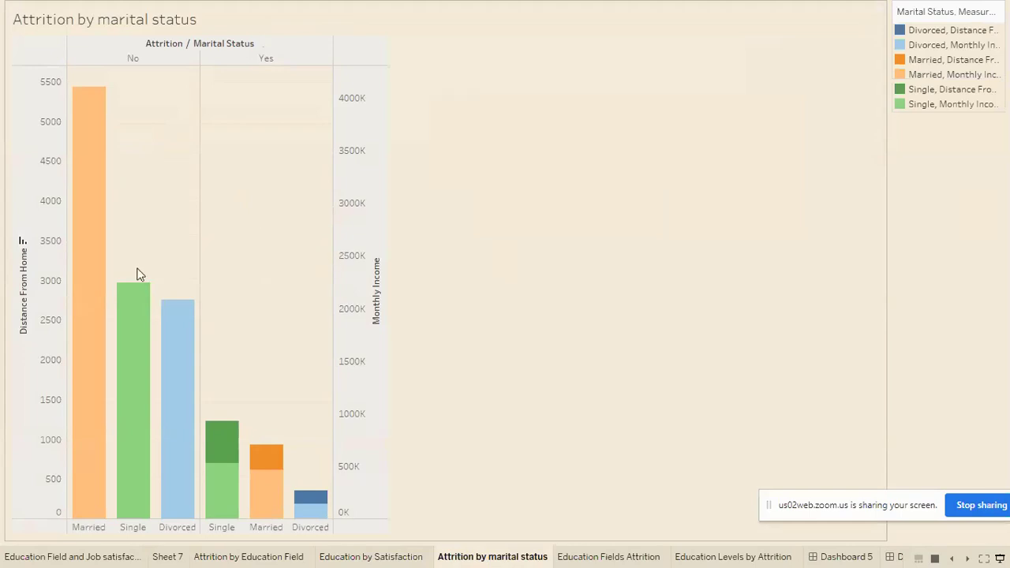
mouse_move(154, 356)
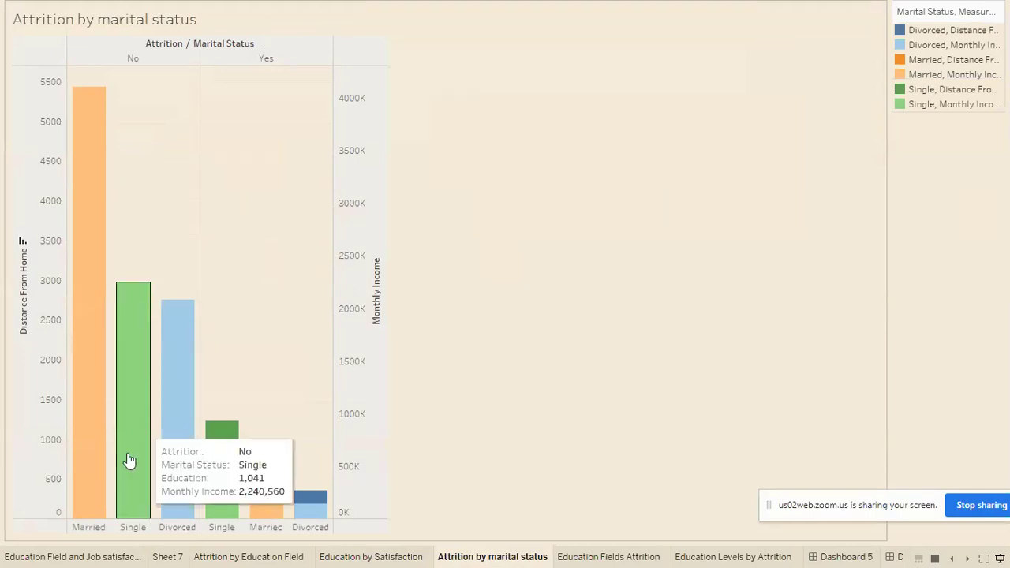
mouse_move(92, 451)
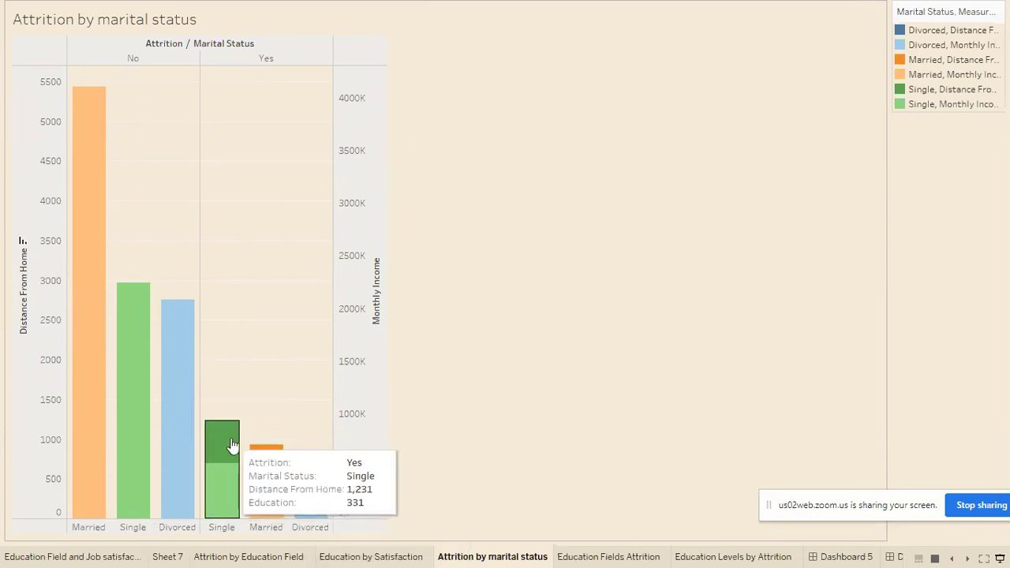
Step: Move past Education Fields Attrition to the Education Levels by Attrition chart and inspect its bars
click(607, 557)
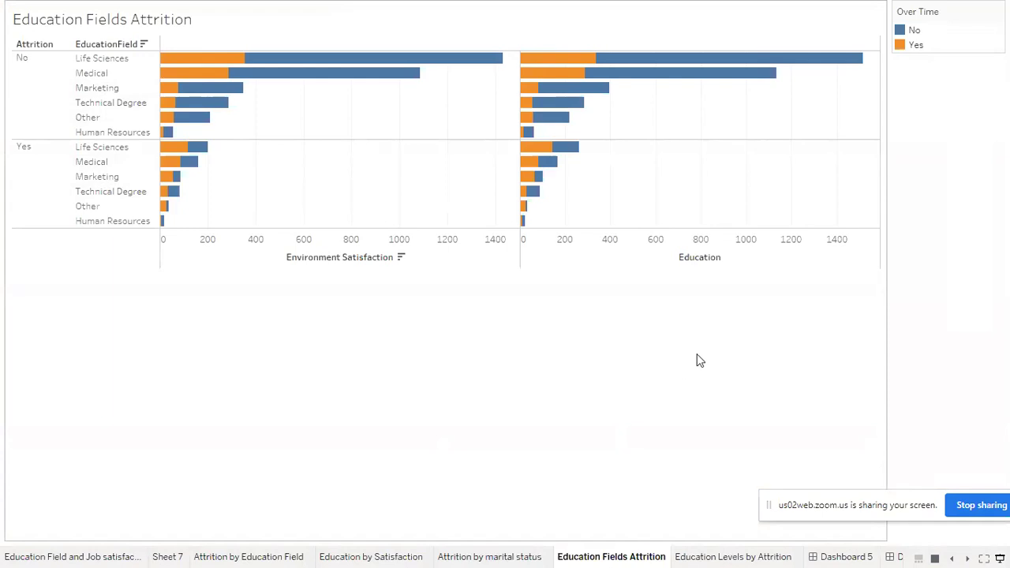
click(749, 557)
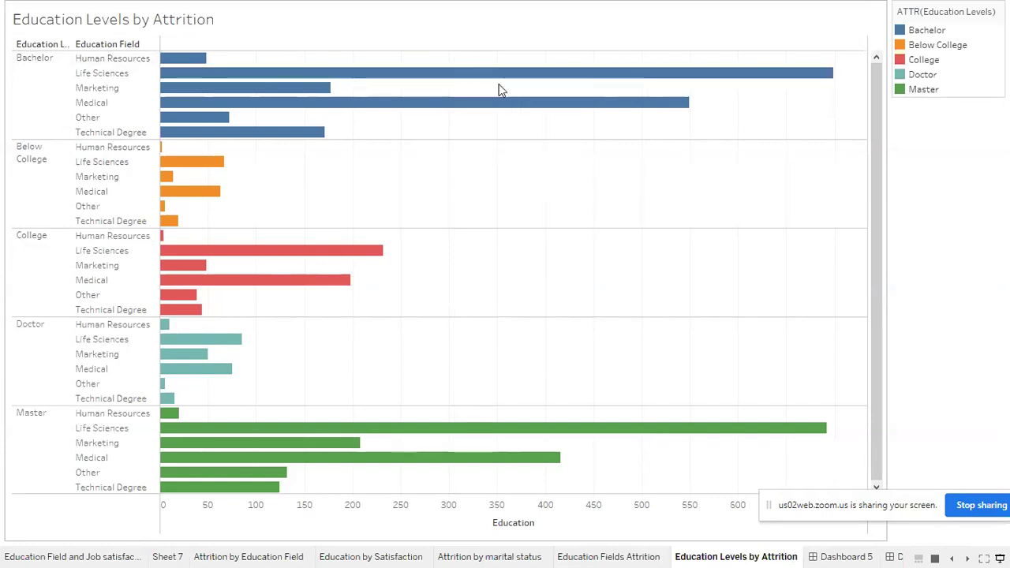
mouse_move(497, 79)
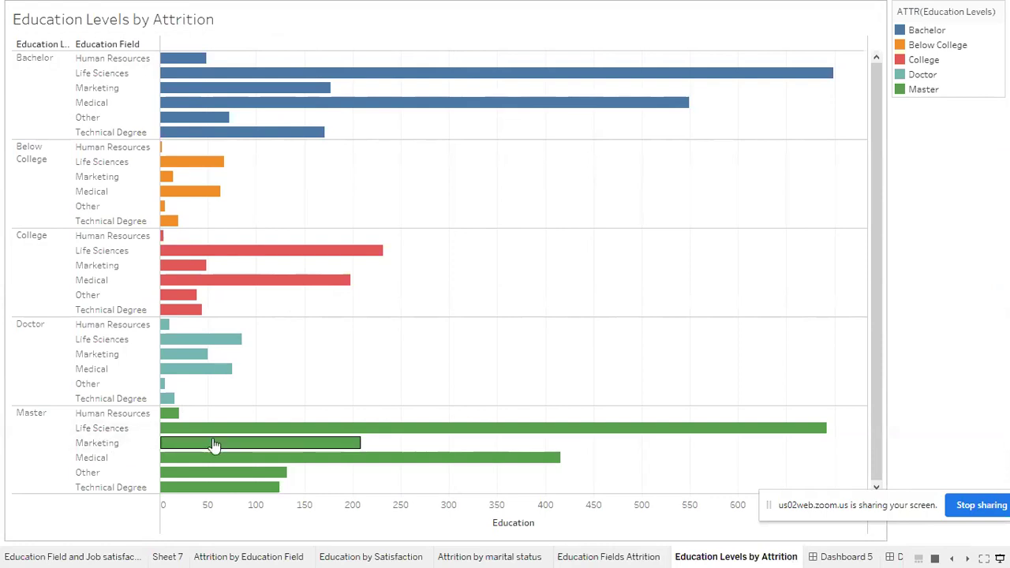
mouse_move(295, 432)
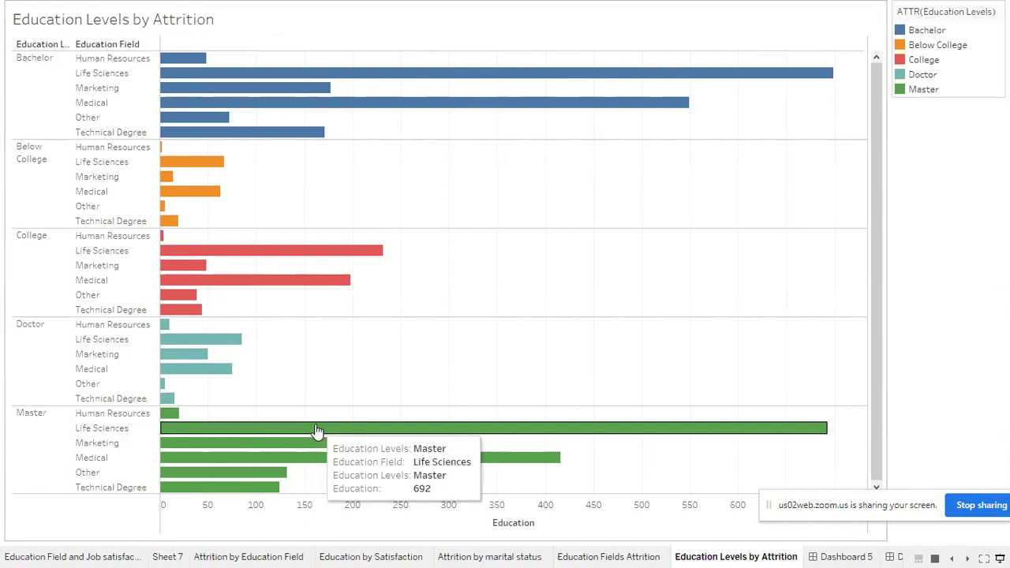
mouse_move(231, 136)
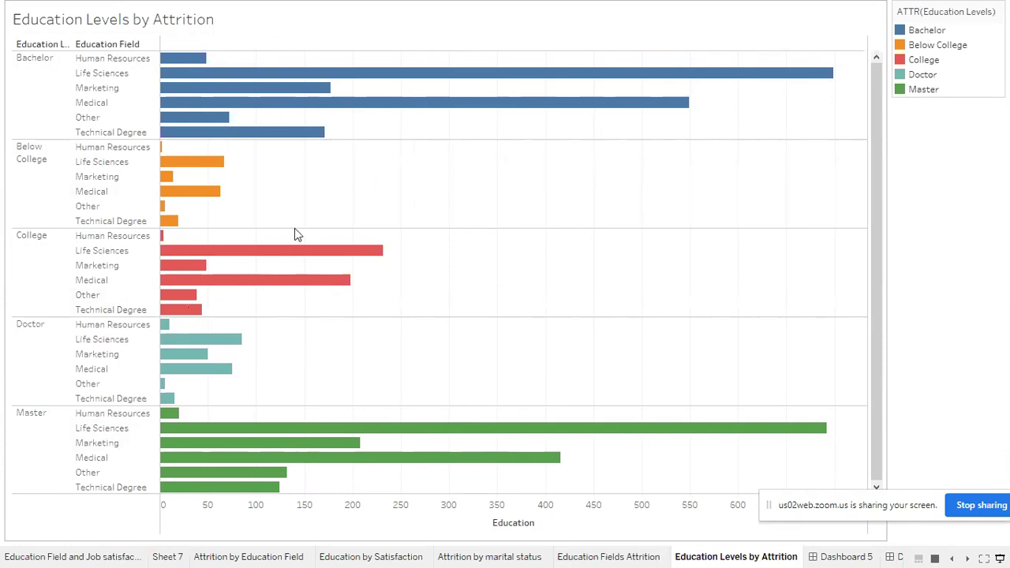
Step: Advance the presentation from Dashboard 5 through Dashboards 1 and 2 to Dashboard 3
click(821, 558)
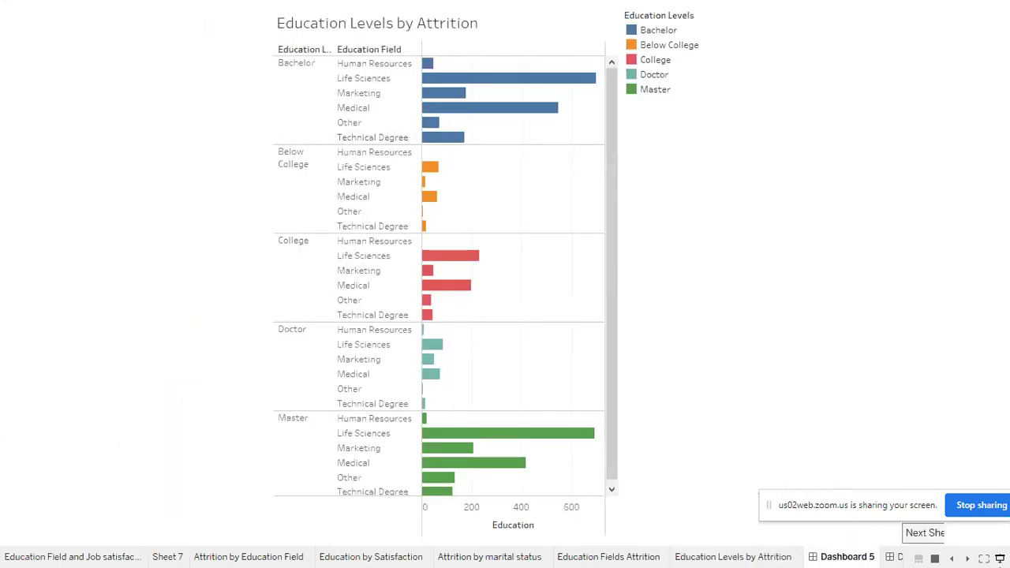
click(966, 558)
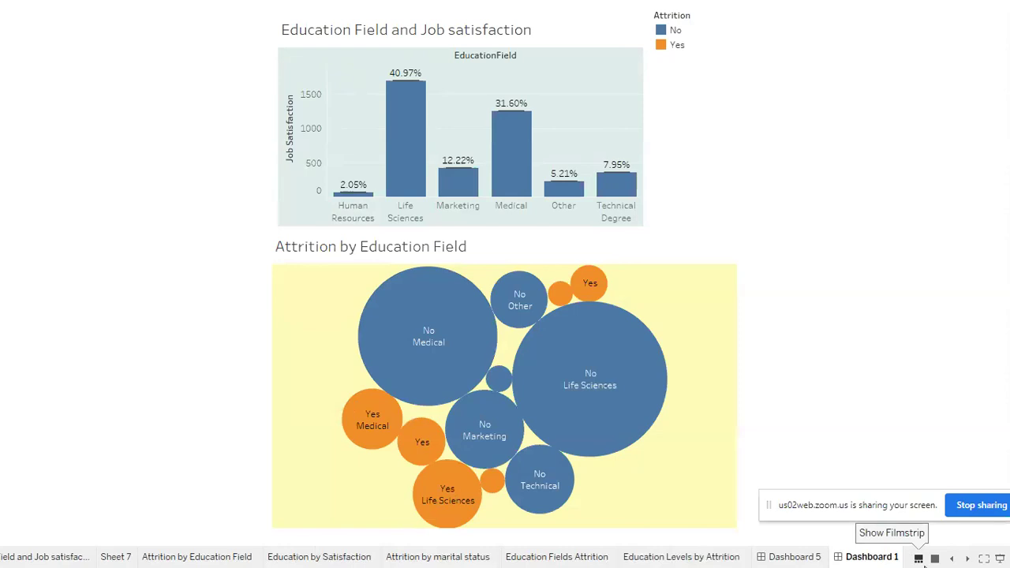
click(970, 560)
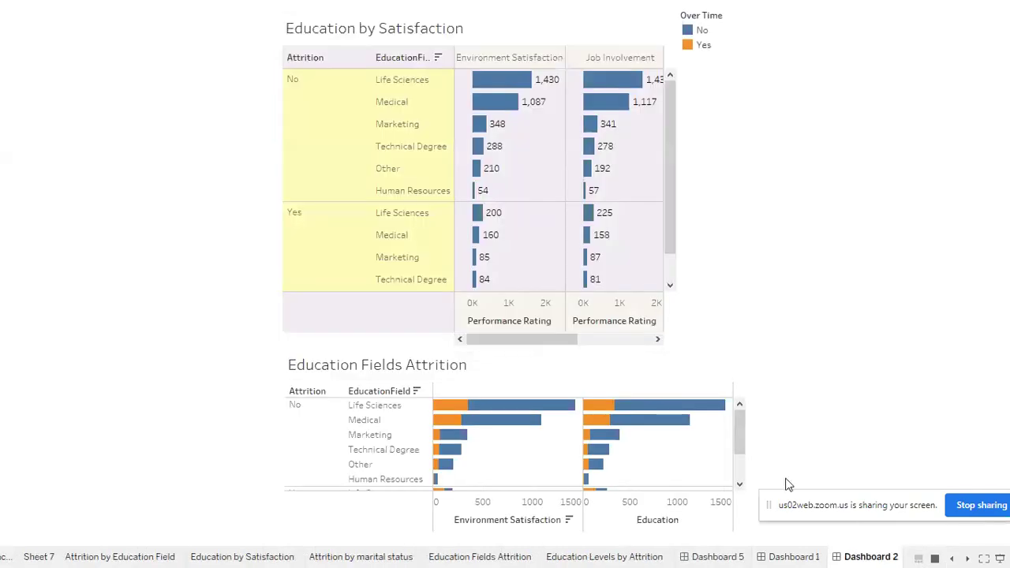
click(969, 560)
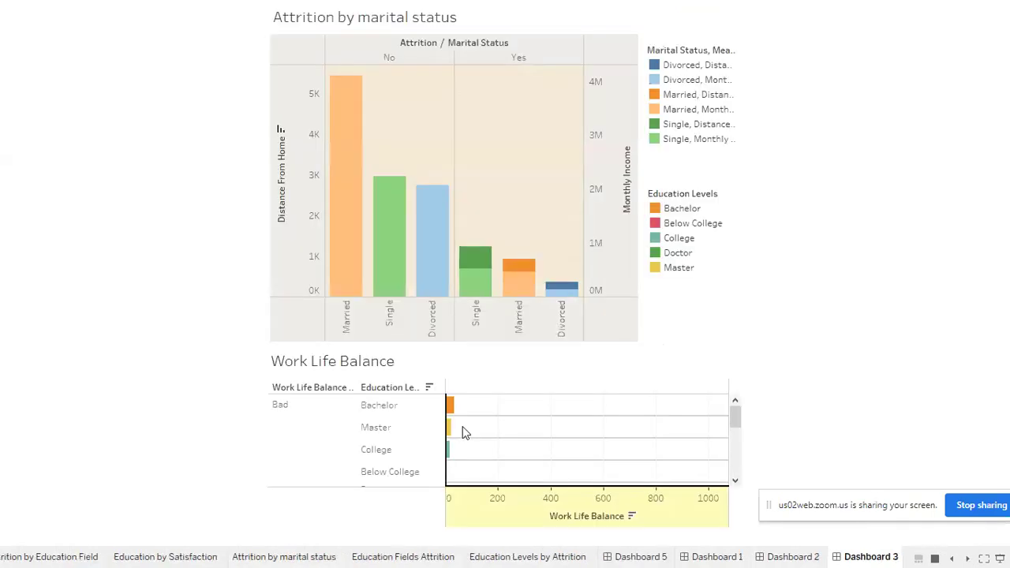
Step: Scroll through the Work Life Balance chart, then flip to Dashboard 2 and back to Dashboard 3
scroll(463, 432, down, 5)
scroll(464, 430, up, 5)
mouse_move(448, 473)
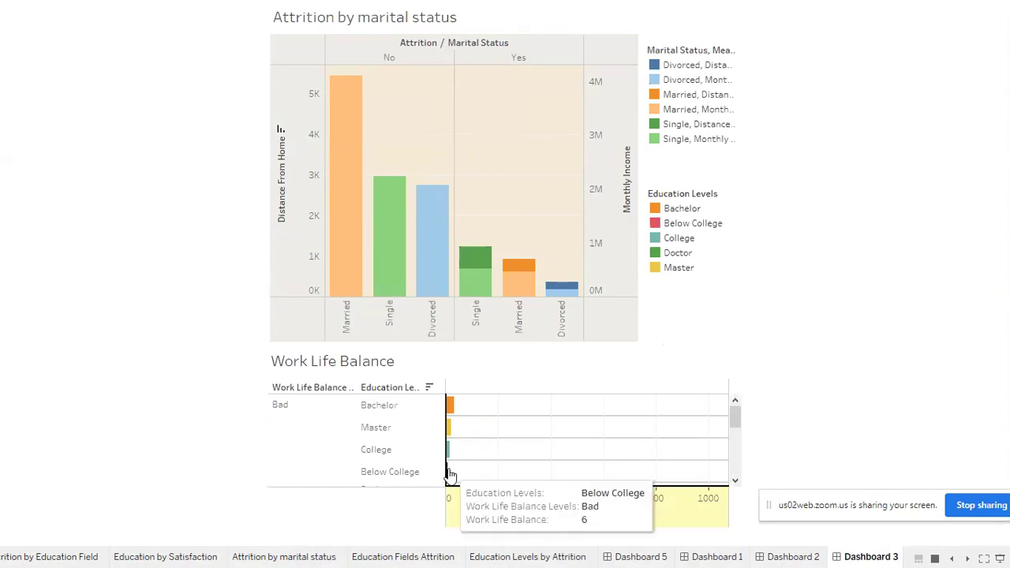
scroll(448, 473, down, 3)
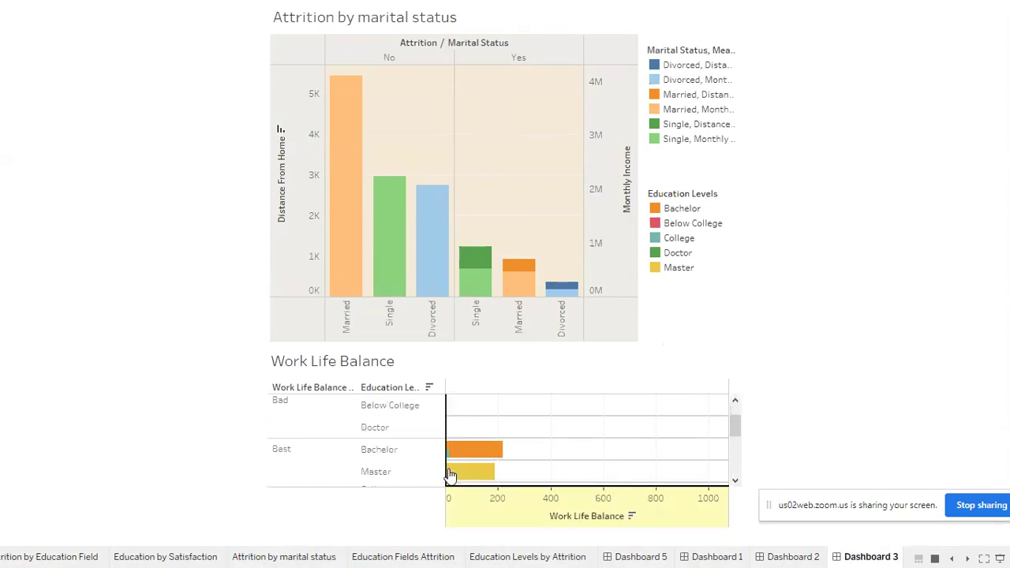
mouse_move(502, 462)
scroll(503, 461, down, 3)
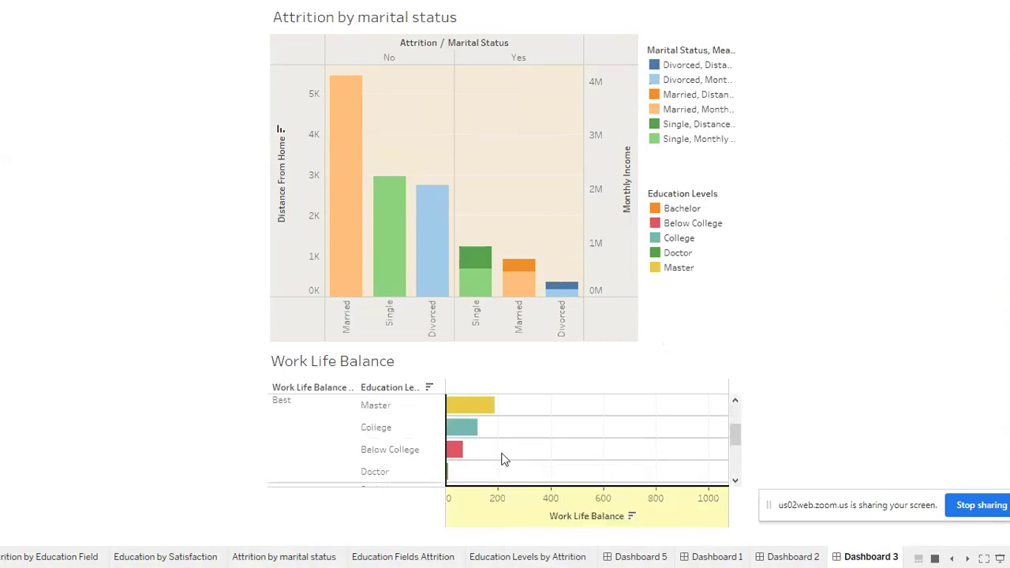
mouse_move(460, 436)
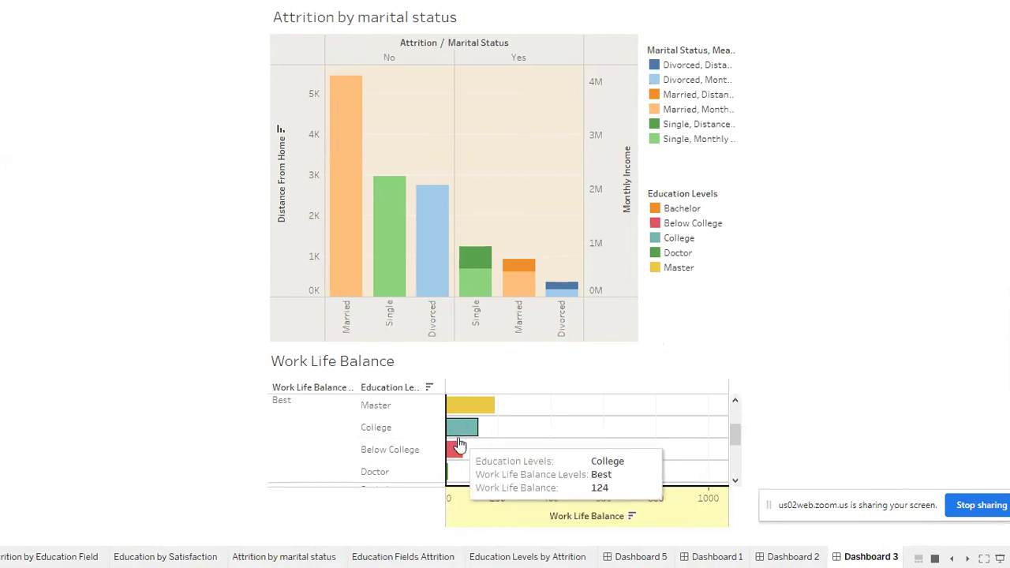
scroll(459, 446, down, 1)
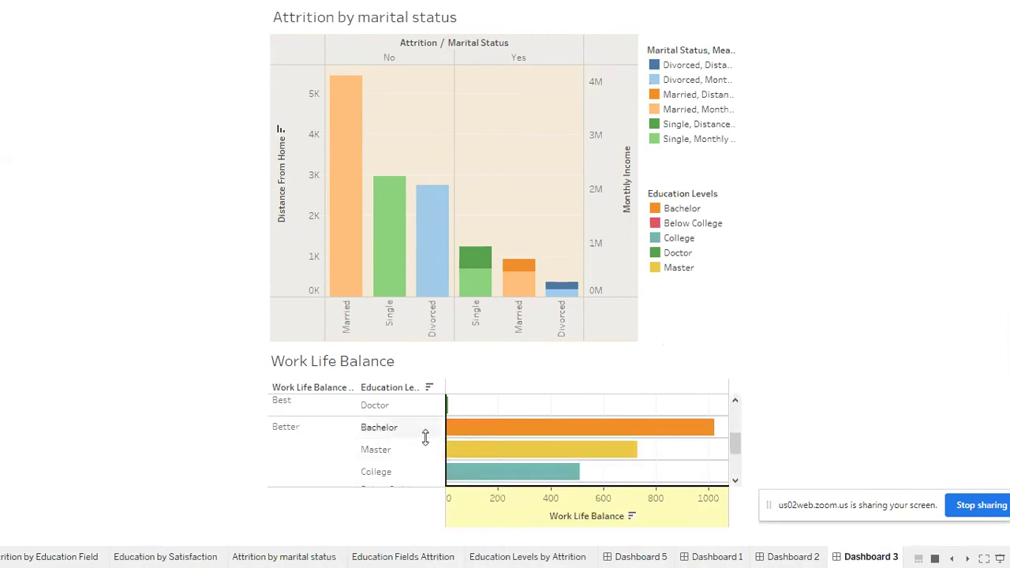
mouse_move(534, 435)
scroll(534, 435, down, 1)
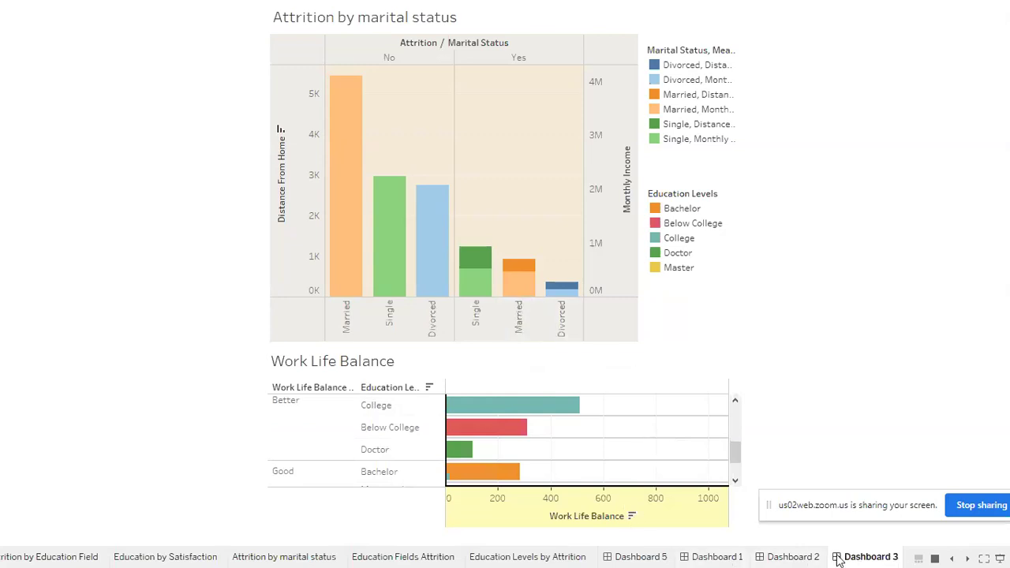
click(793, 557)
click(859, 559)
Step: Advance to Dashboard 4 and inspect the Job Involvement Levels and marital status charts
click(967, 559)
mouse_move(325, 189)
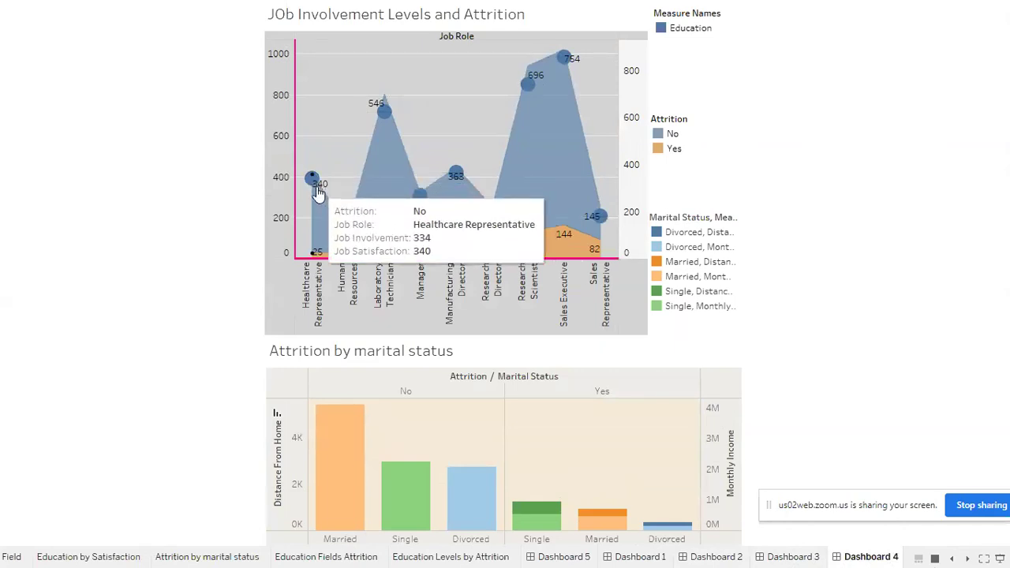
mouse_move(389, 154)
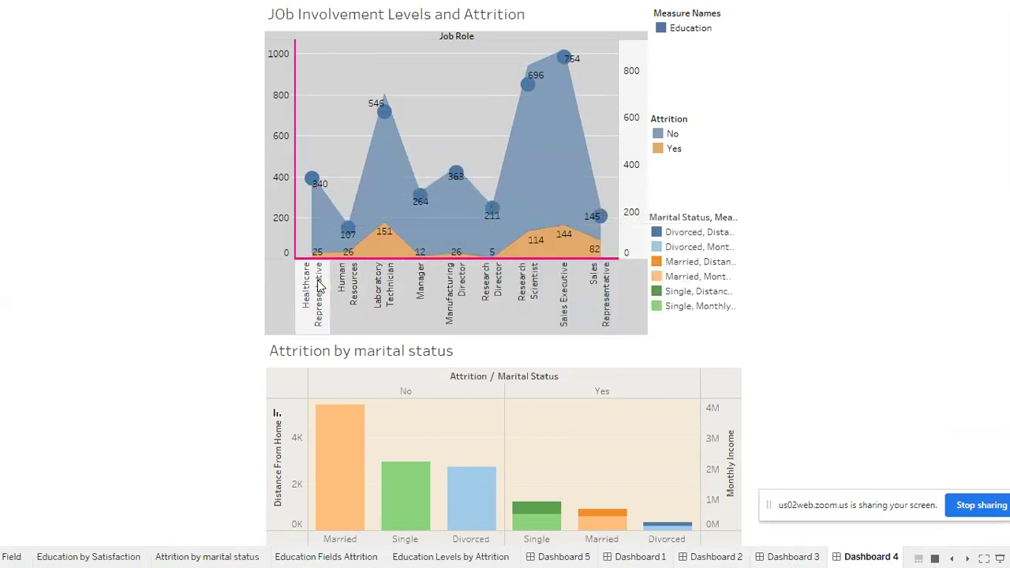
mouse_move(316, 257)
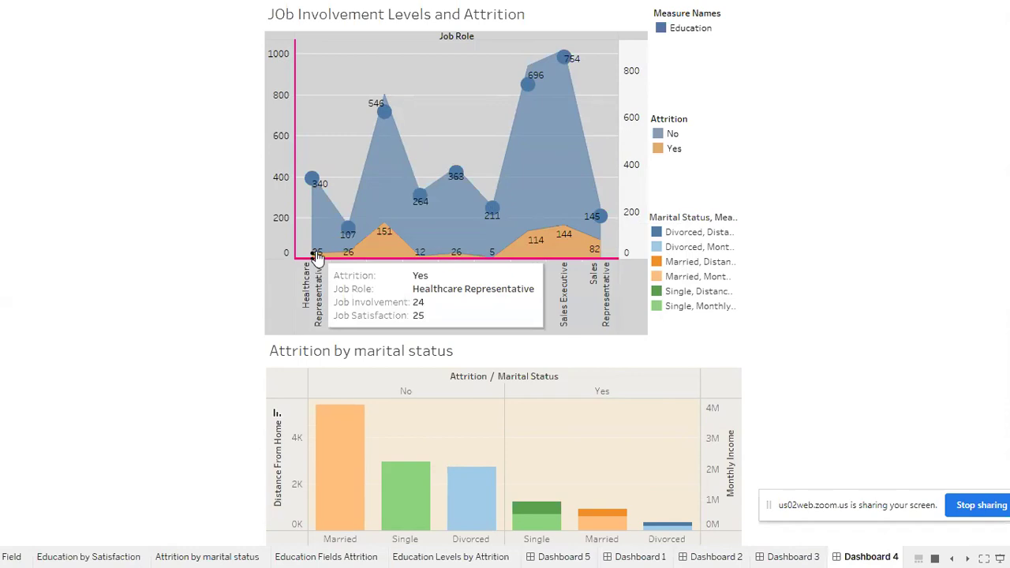
mouse_move(572, 60)
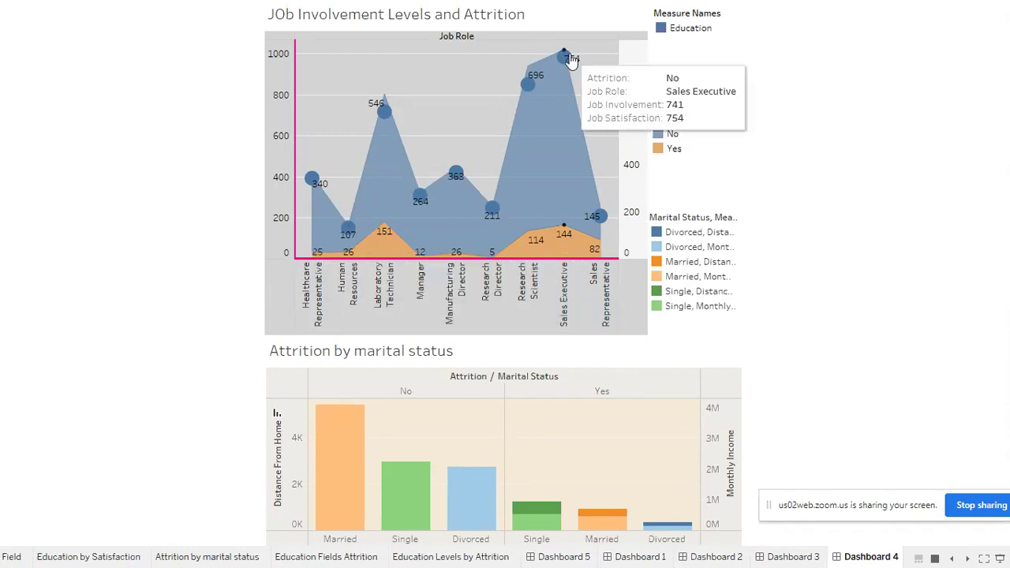
Step: Highlight the attrition Yes marks via the legend, then clear the highlight
click(662, 149)
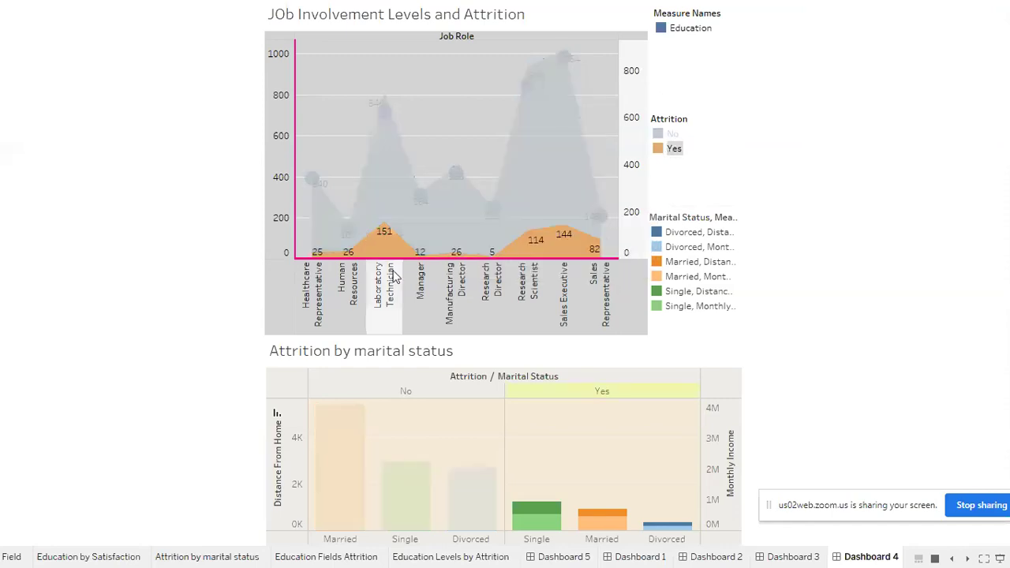
mouse_move(387, 234)
mouse_move(317, 255)
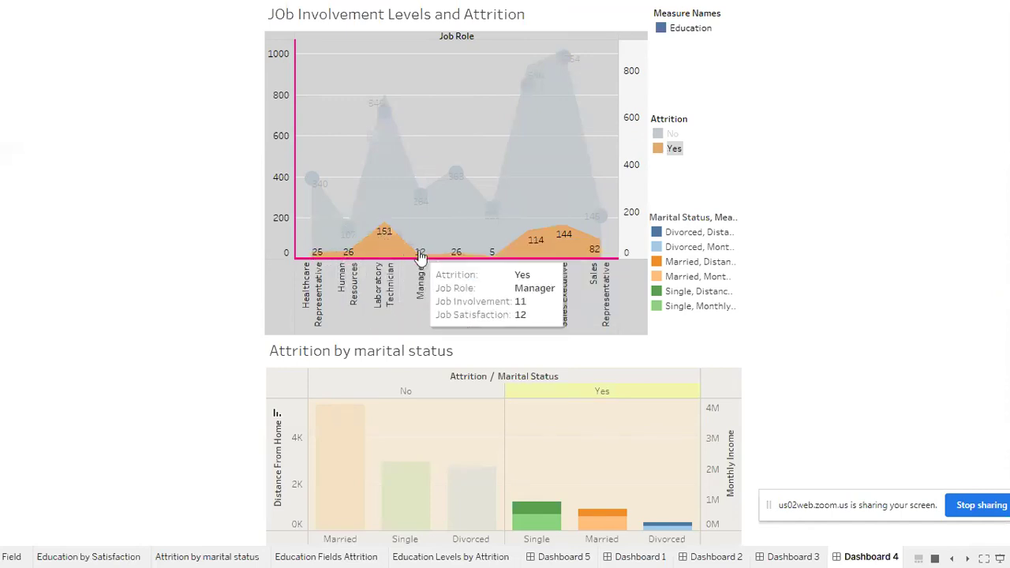
mouse_move(468, 261)
mouse_move(574, 235)
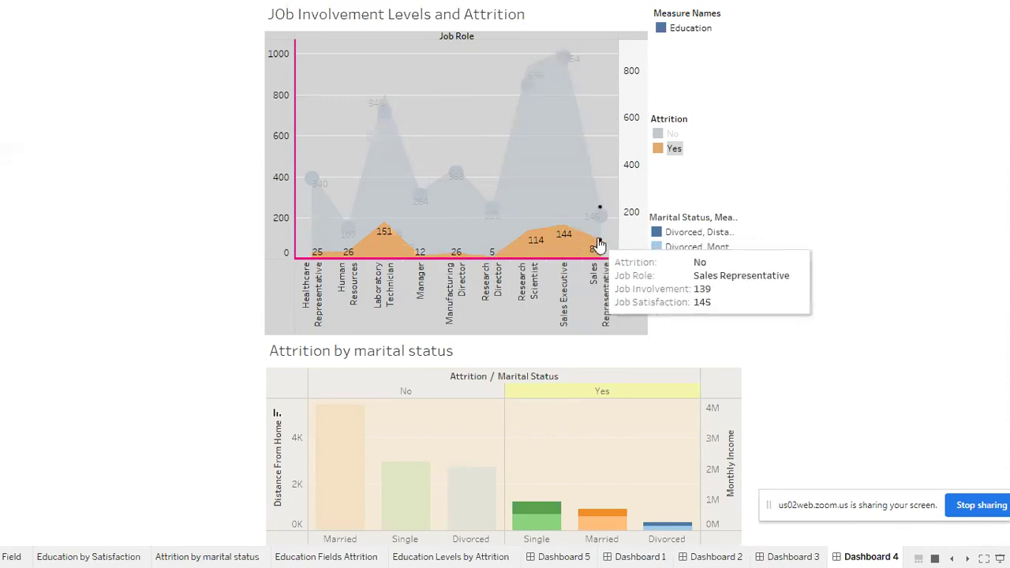
click(666, 149)
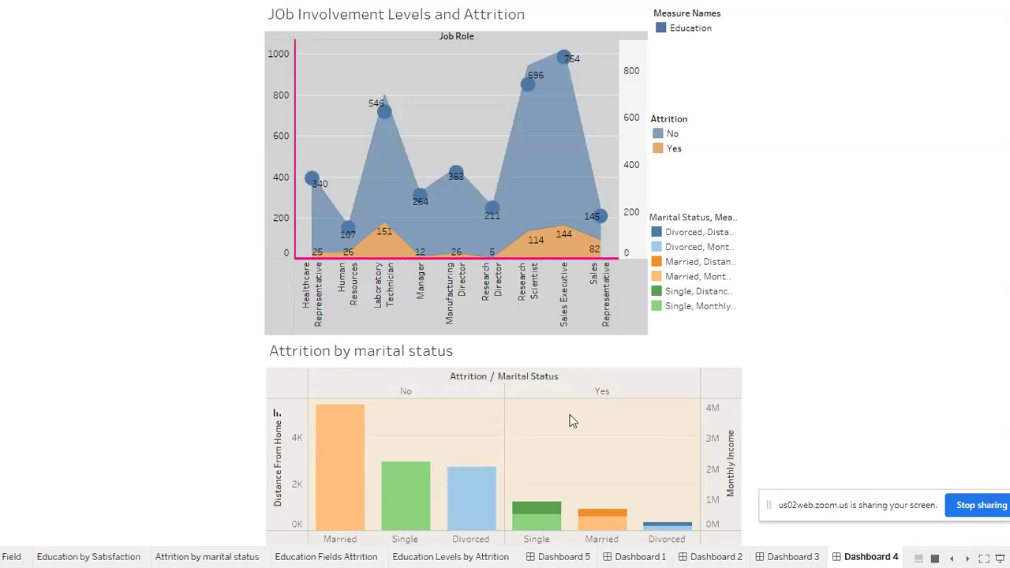
Step: Step through Work Life Balance, Environment satisfaction and Performance Rating sheets, then exit presentation mode
click(937, 558)
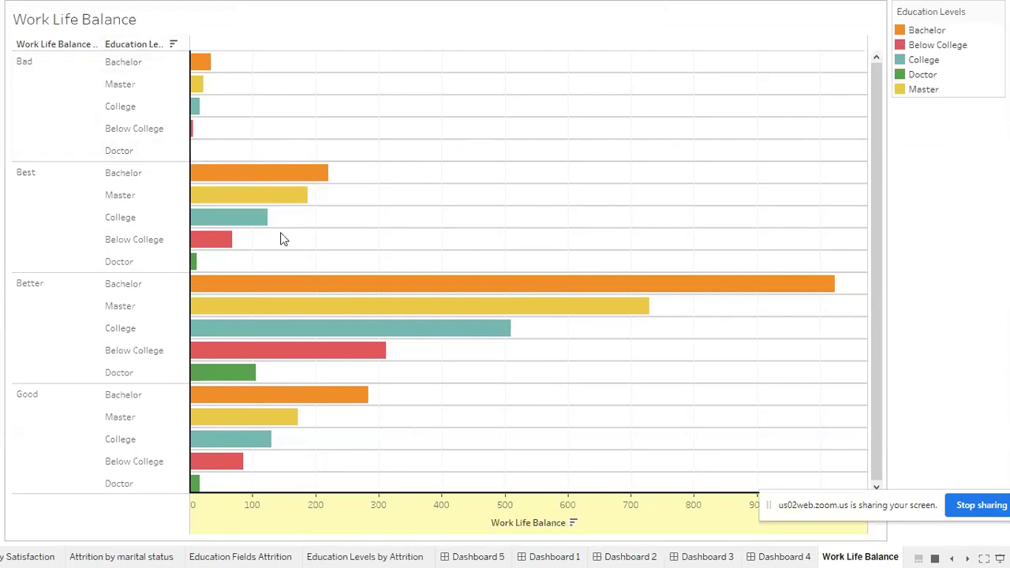
mouse_move(299, 284)
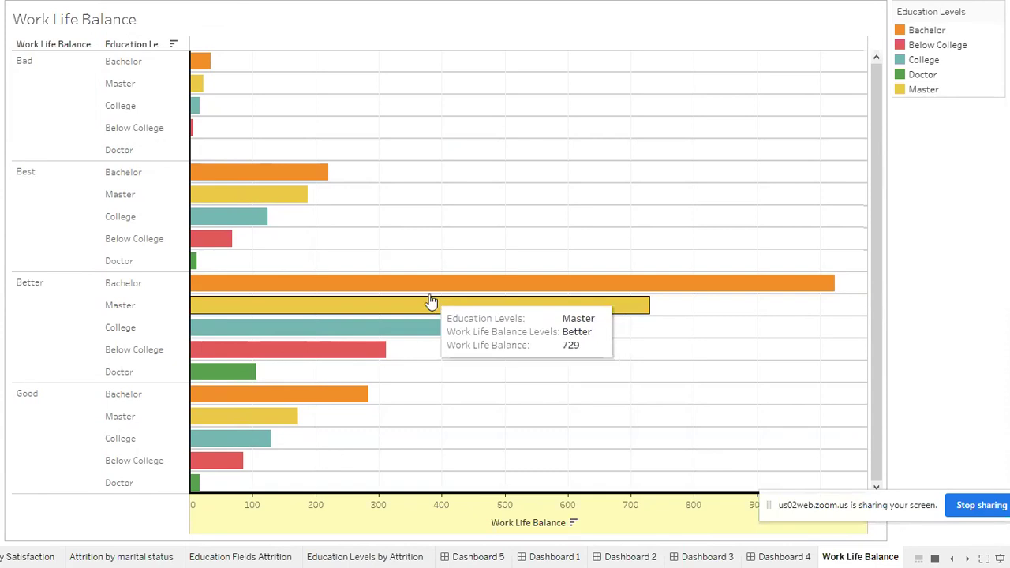
mouse_move(199, 268)
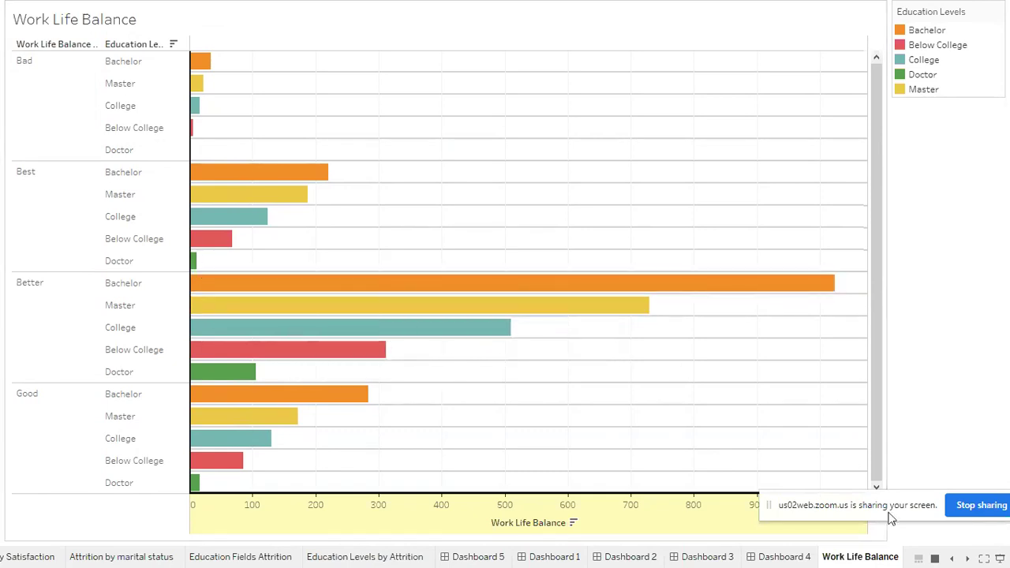
click(968, 558)
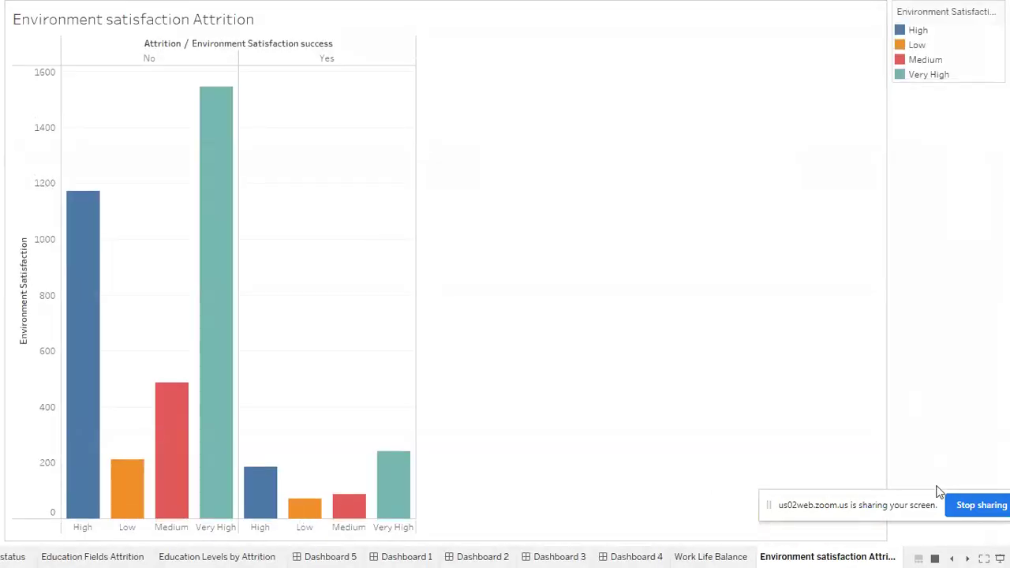
click(967, 558)
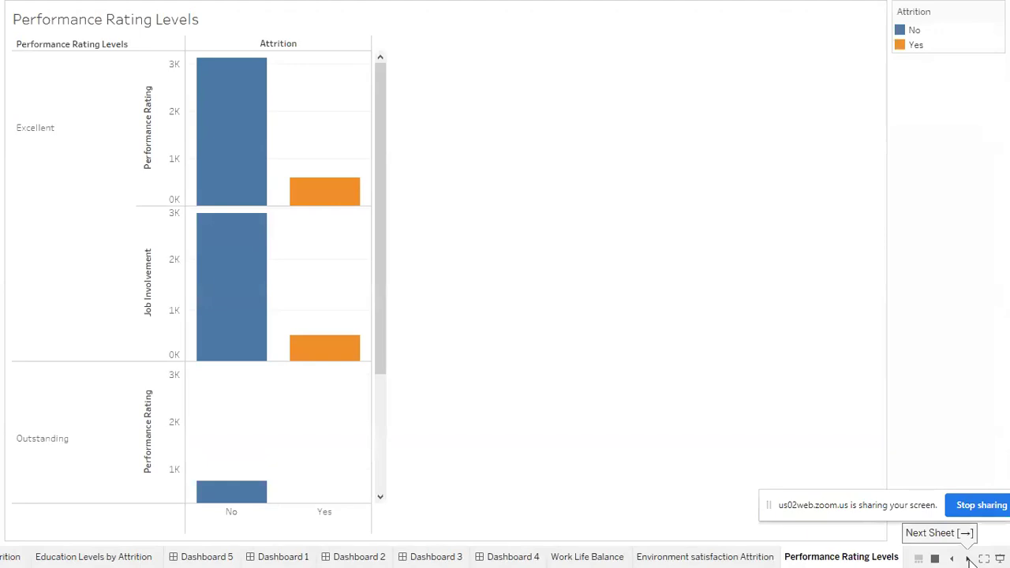
click(968, 558)
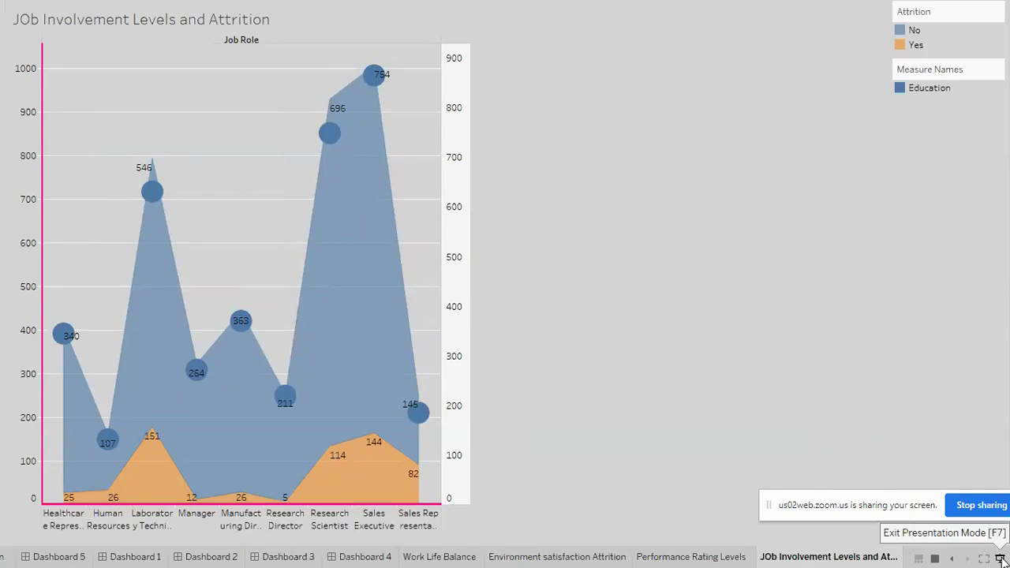
click(999, 559)
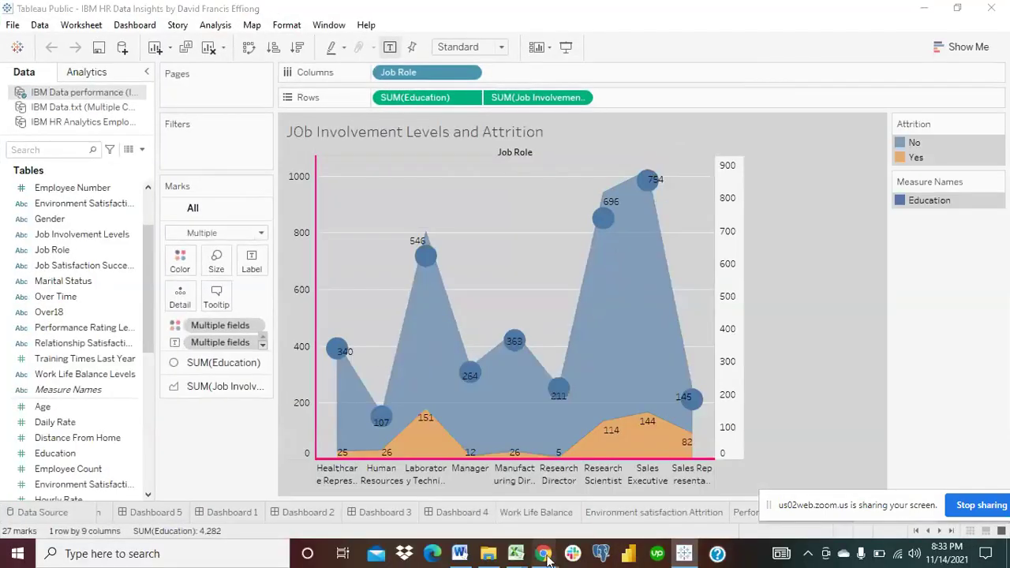
Step: Bring the Zoom meeting window to the front from the Chrome taskbar preview
mouse_move(545, 556)
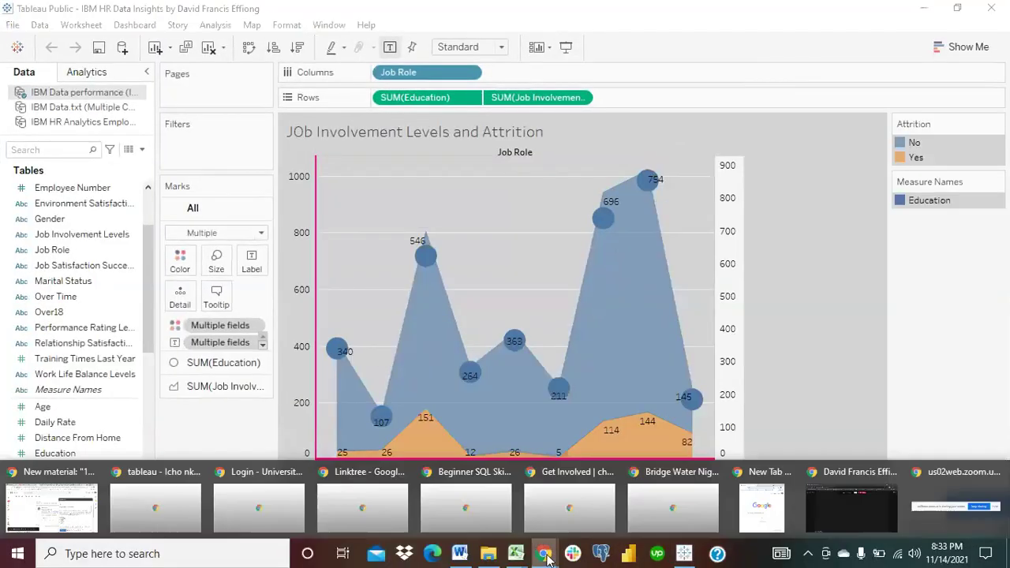
click(829, 522)
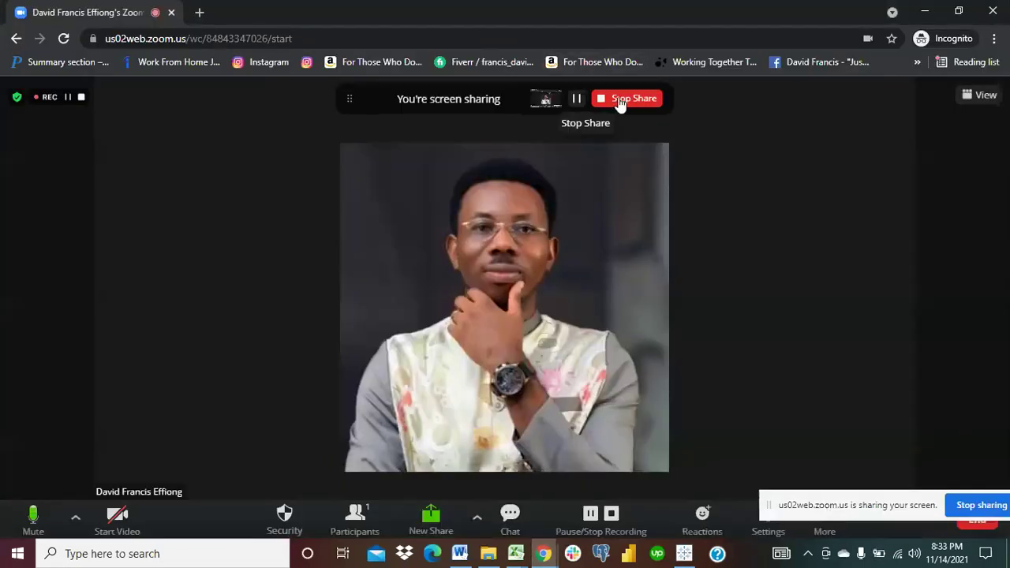